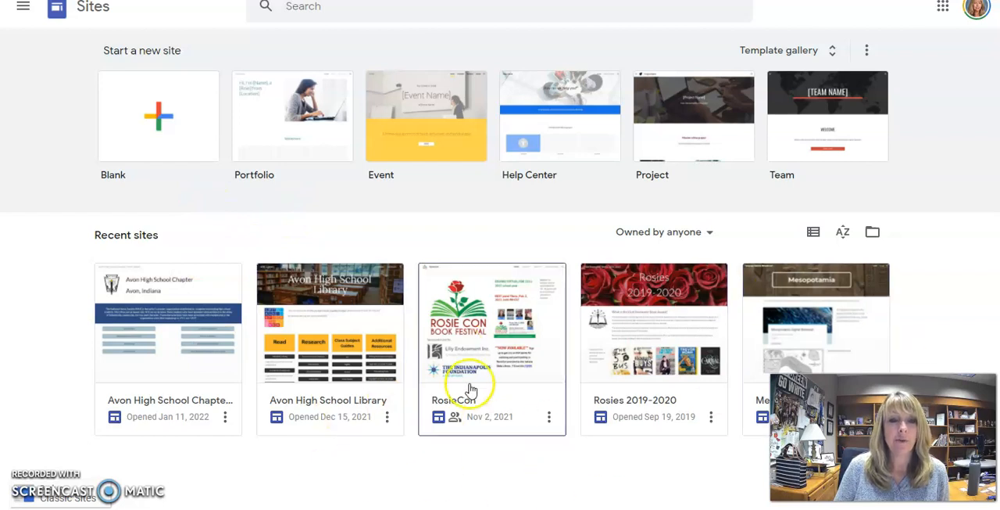
- Create a blank site and replace the home page title with "Your Political Party Name"
{"action": "left_click", "coordinate": [175, 128]}
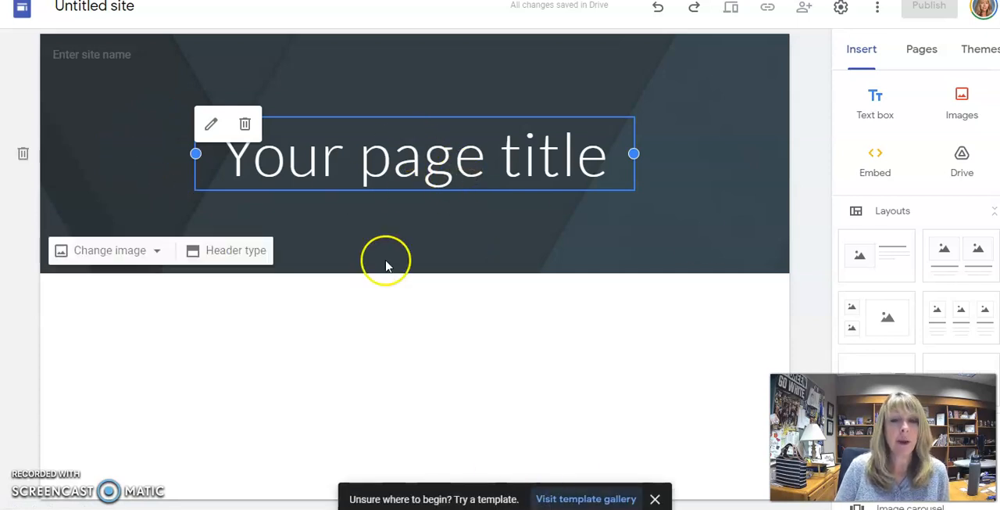
{"action": "triple_click", "coordinate": [459, 162]}
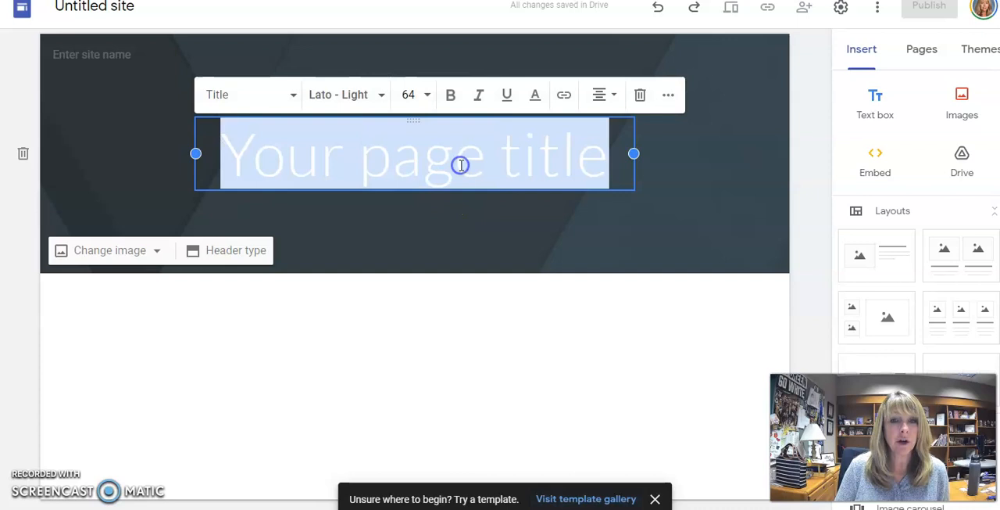
{"action": "type", "text": "Your Polici"}
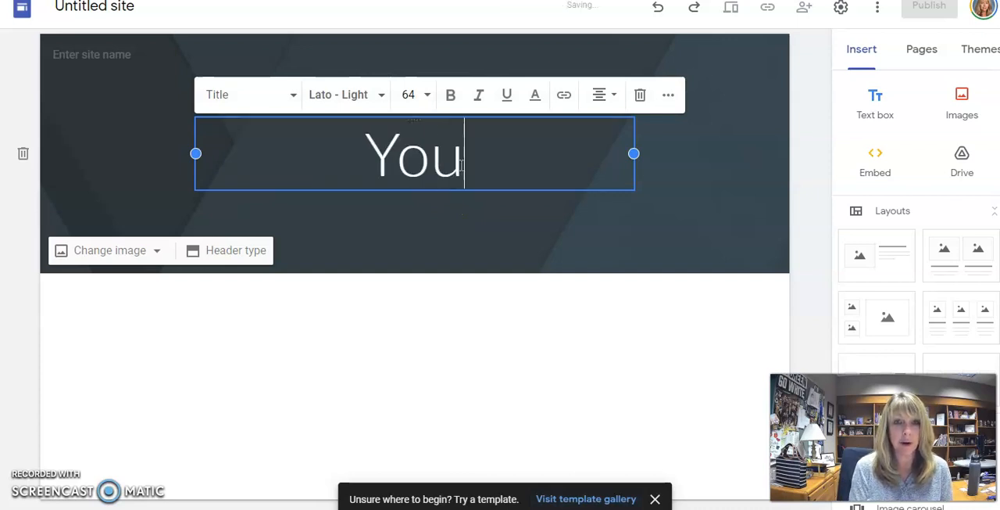
{"action": "key", "text": "BackSpace"}
{"action": "key", "text": "BackSpace"}
{"action": "type", "text": "tical Party Name"}
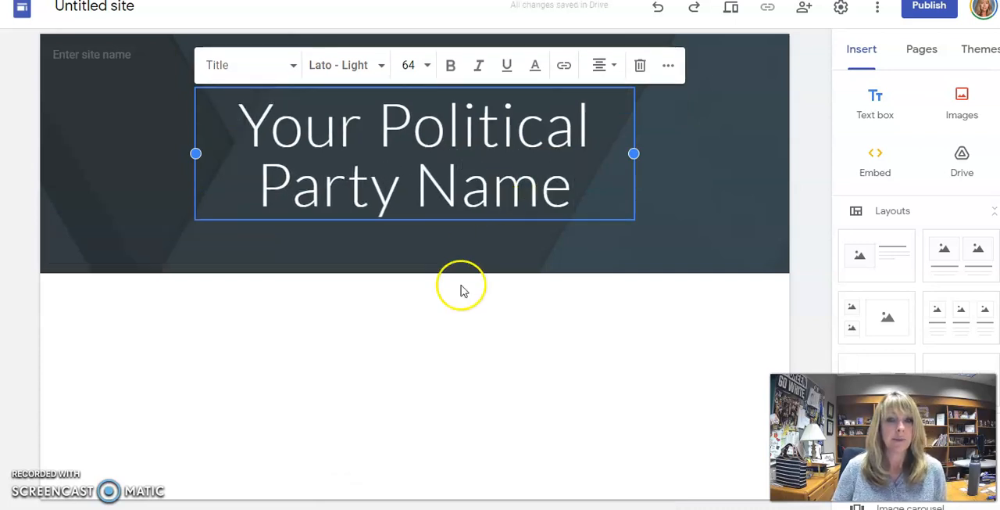
{"action": "left_click", "coordinate": [411, 330]}
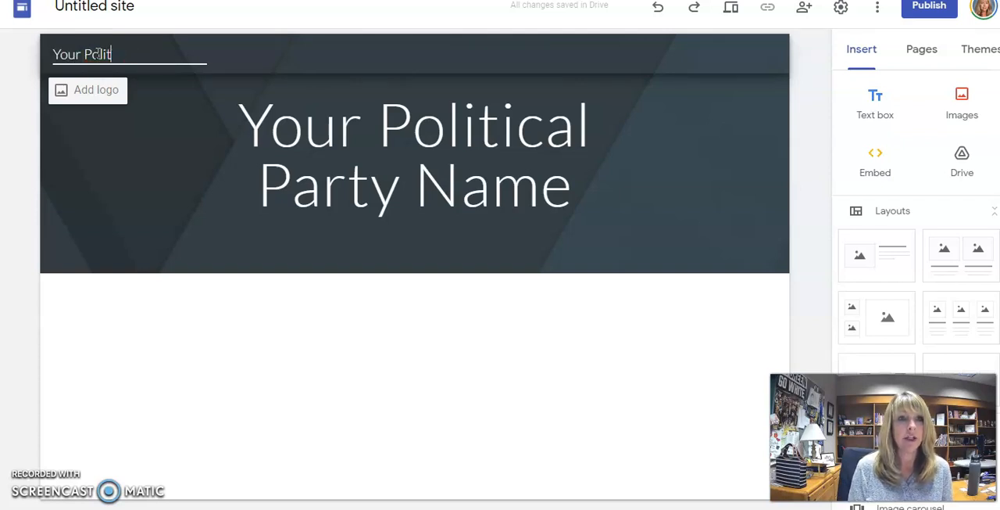
- Enter "Your Political Party Name" as the site name in the header
{"action": "type", "text": "ame"}
{"action": "left_click", "coordinate": [143, 178]}
{"action": "left_click", "coordinate": [373, 177]}
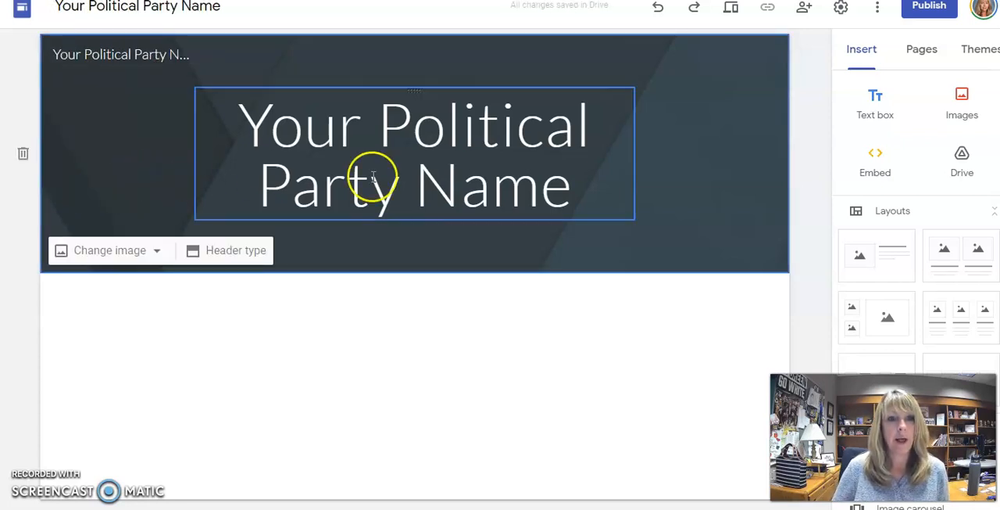
- Browse the built-in gallery for a new header image and search Google images for "green"
{"action": "left_click", "coordinate": [145, 254]}
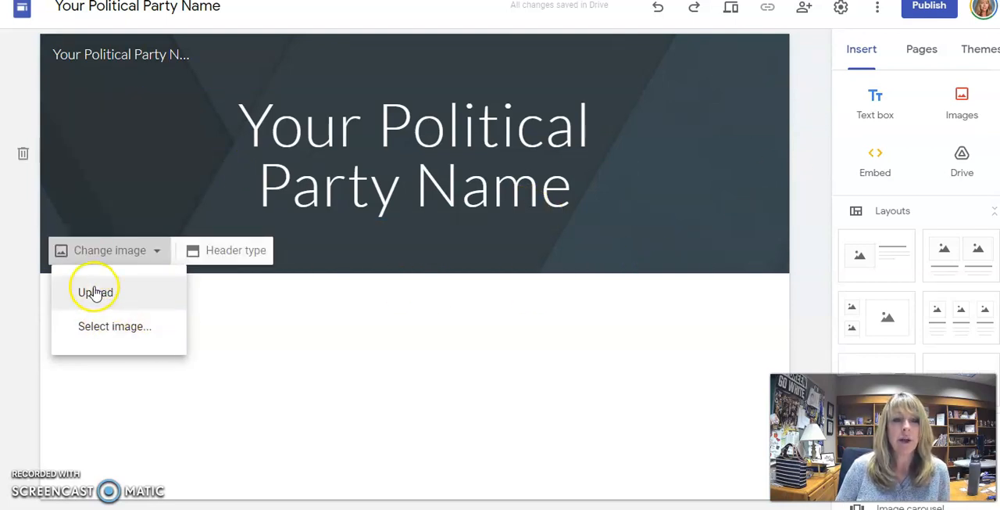
{"action": "left_click", "coordinate": [116, 327]}
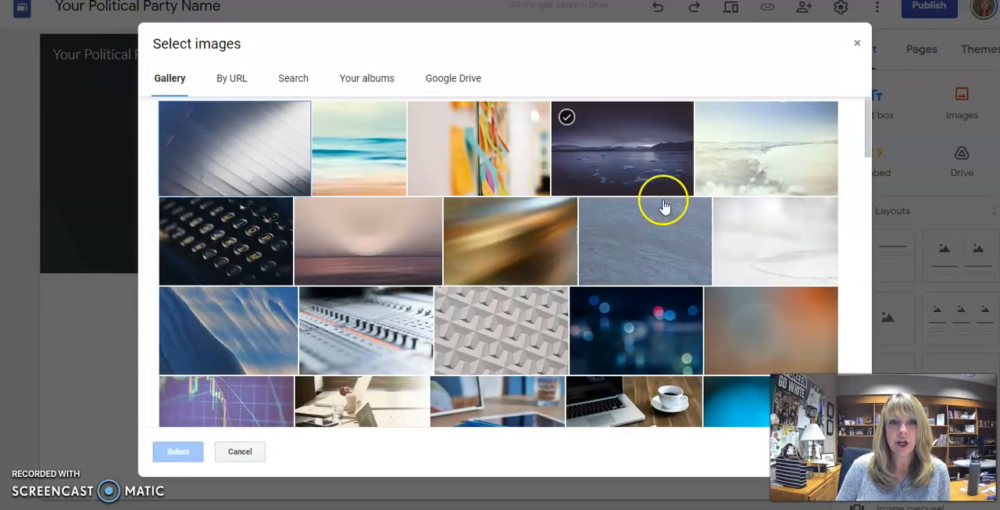
{"action": "scroll", "coordinate": [618, 268], "scroll_direction": "down", "scroll_amount": 4}
{"action": "scroll", "coordinate": [615, 275], "scroll_direction": "down", "scroll_amount": 4}
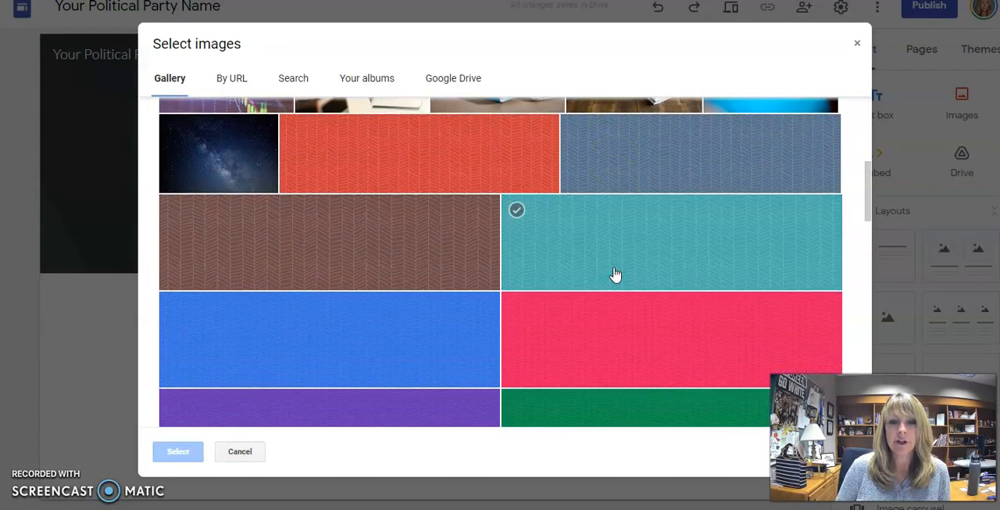
{"action": "scroll", "coordinate": [599, 281], "scroll_direction": "up", "scroll_amount": 4}
{"action": "scroll", "coordinate": [599, 286], "scroll_direction": "up", "scroll_amount": 5}
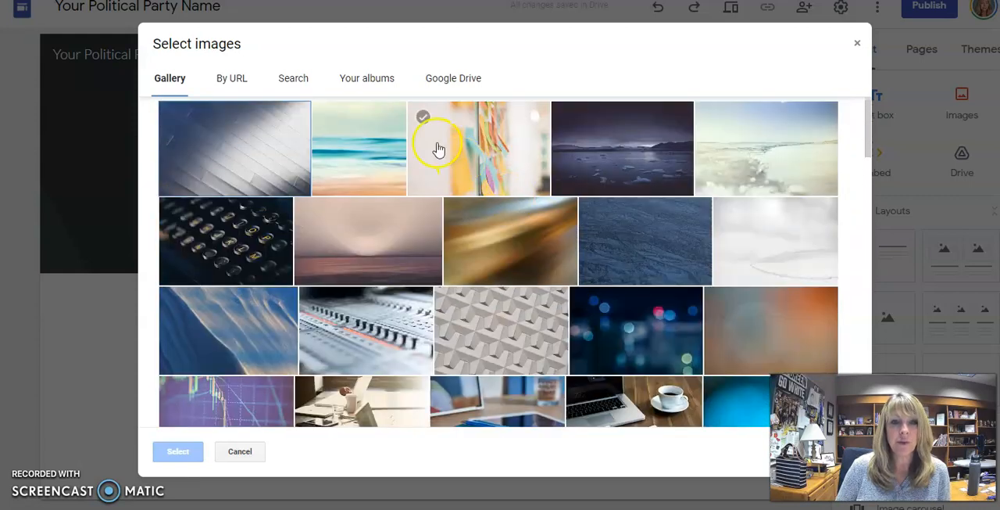
{"action": "left_click", "coordinate": [294, 80]}
{"action": "left_click", "coordinate": [288, 121]}
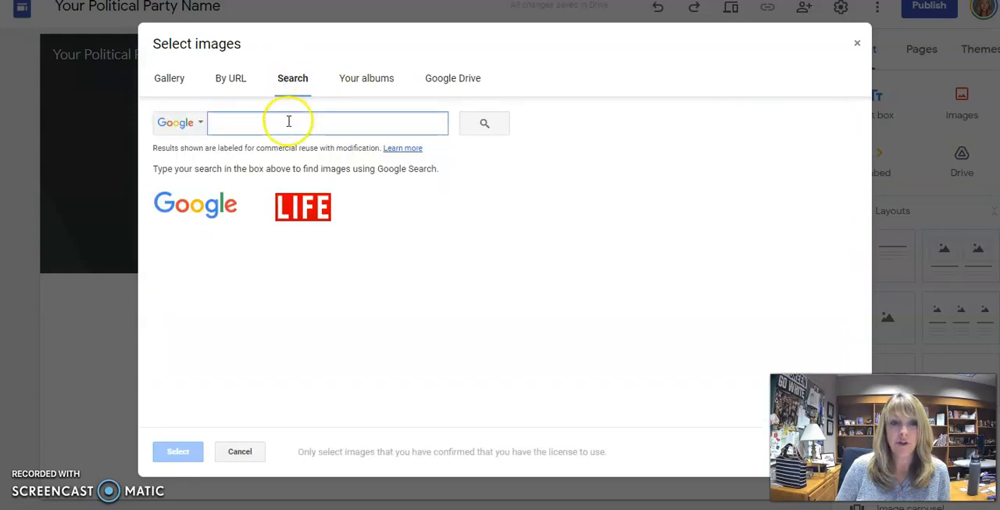
{"action": "type", "text": "g"}
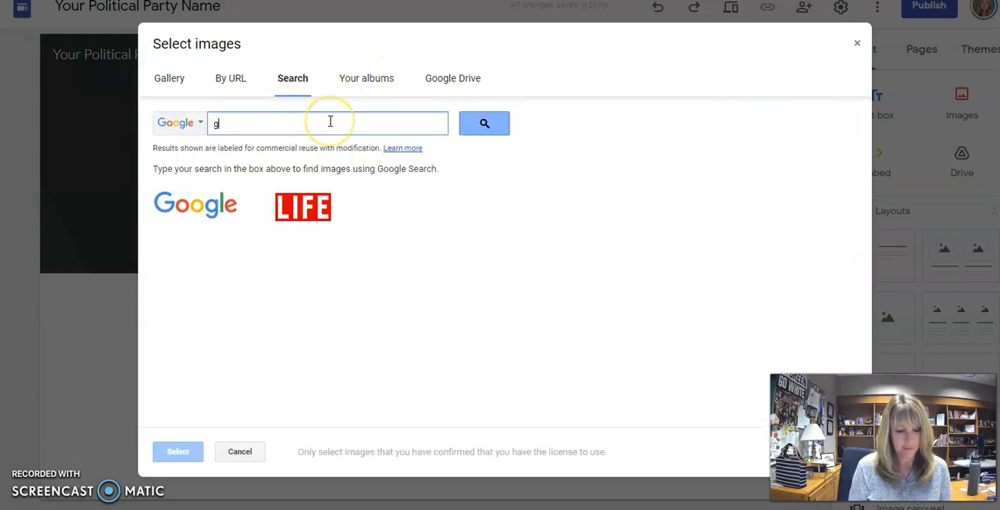
{"action": "type", "text": "reen"}
{"action": "key", "text": "Return"}
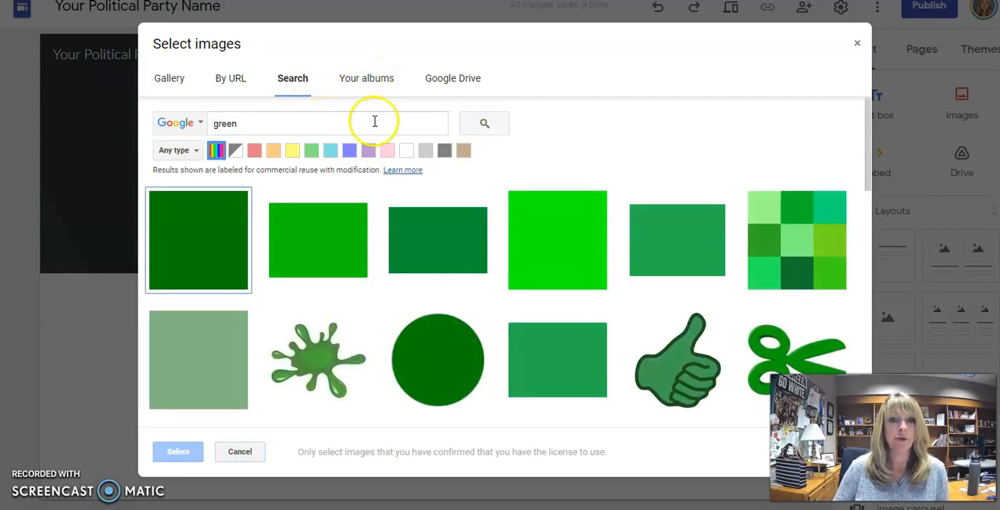
- Set the dark green ivy leaf texture from the search results as the header background image
{"action": "scroll", "coordinate": [544, 262], "scroll_direction": "down", "scroll_amount": 5}
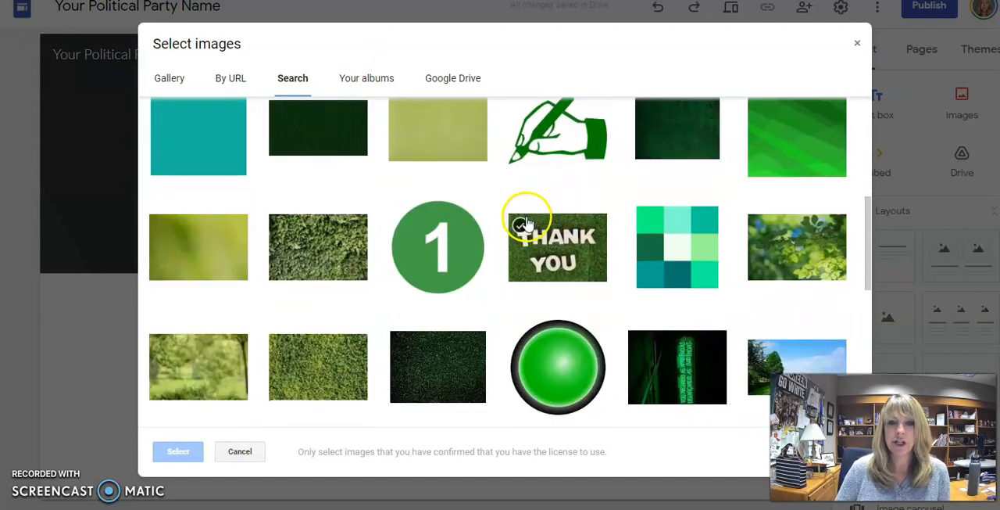
{"action": "scroll", "coordinate": [424, 212], "scroll_direction": "down", "scroll_amount": 1}
{"action": "left_click", "coordinate": [313, 182]}
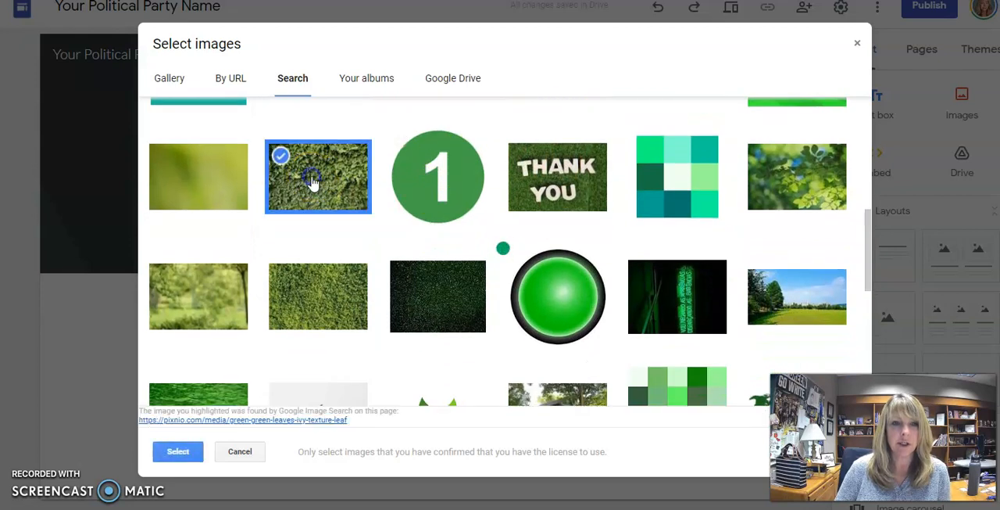
{"action": "left_click", "coordinate": [178, 451]}
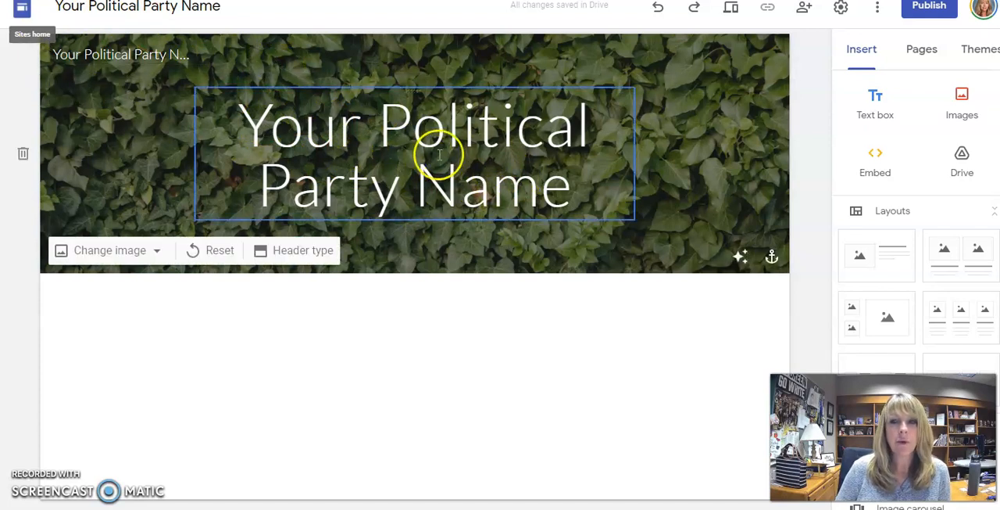
- Change the font of the whole page title to Comfortaa Normal
{"action": "left_click", "coordinate": [351, 182]}
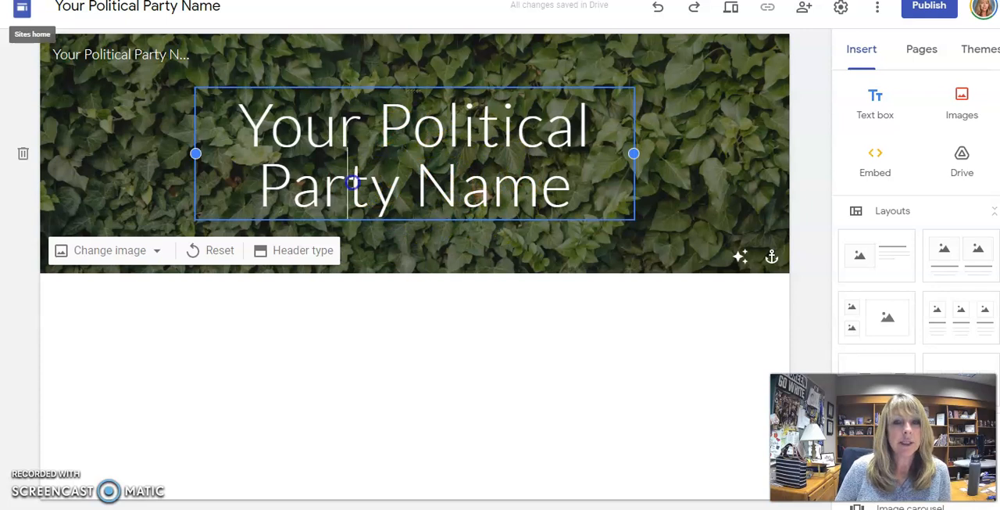
{"action": "triple_click", "coordinate": [353, 182]}
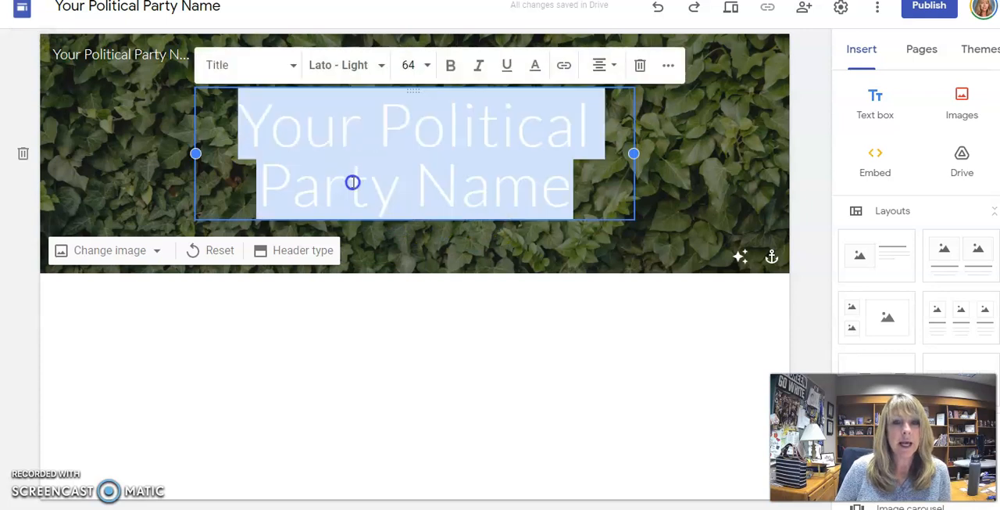
{"action": "left_click", "coordinate": [329, 68]}
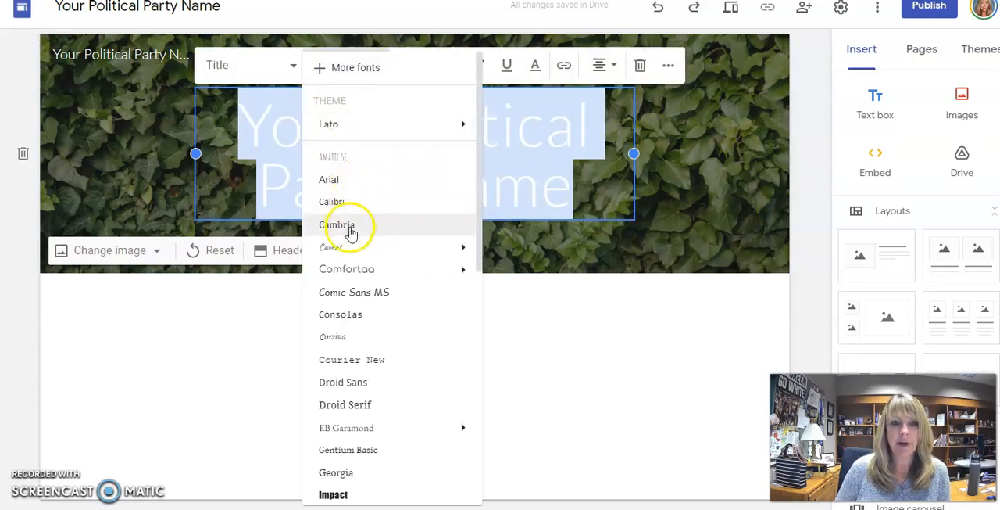
{"action": "mouse_move", "coordinate": [353, 271]}
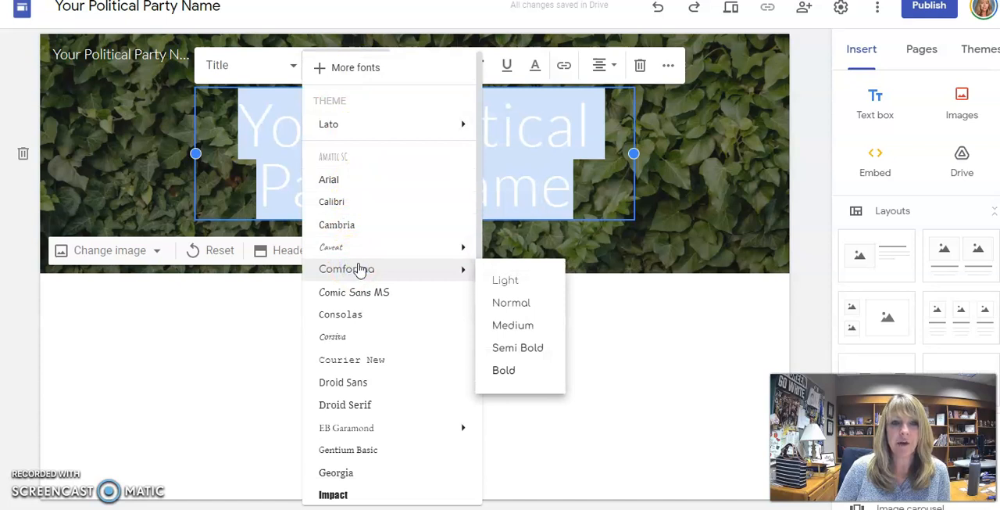
{"action": "left_click", "coordinate": [505, 307]}
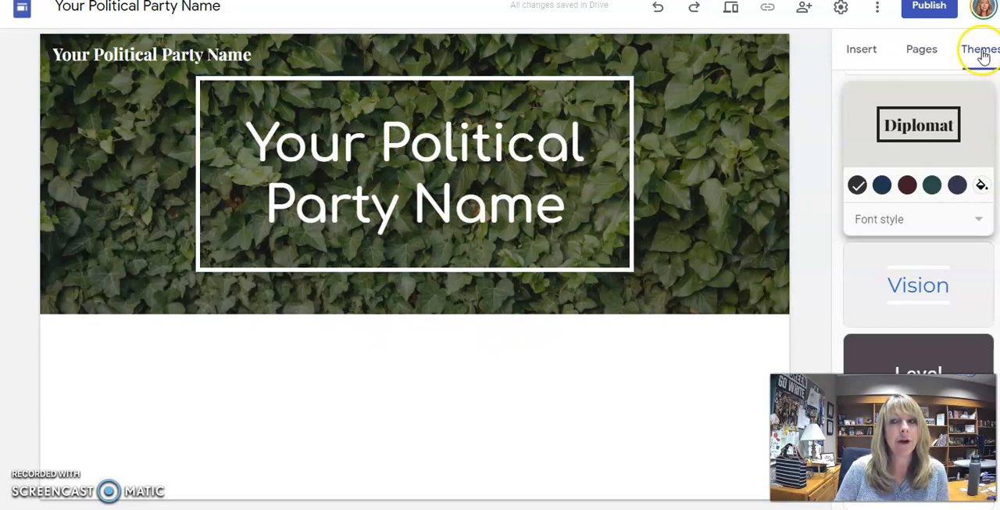
- Try the Aristotle theme on the site and switch back to the Diplomat theme
{"action": "scroll", "coordinate": [910, 232], "scroll_direction": "up", "scroll_amount": 4}
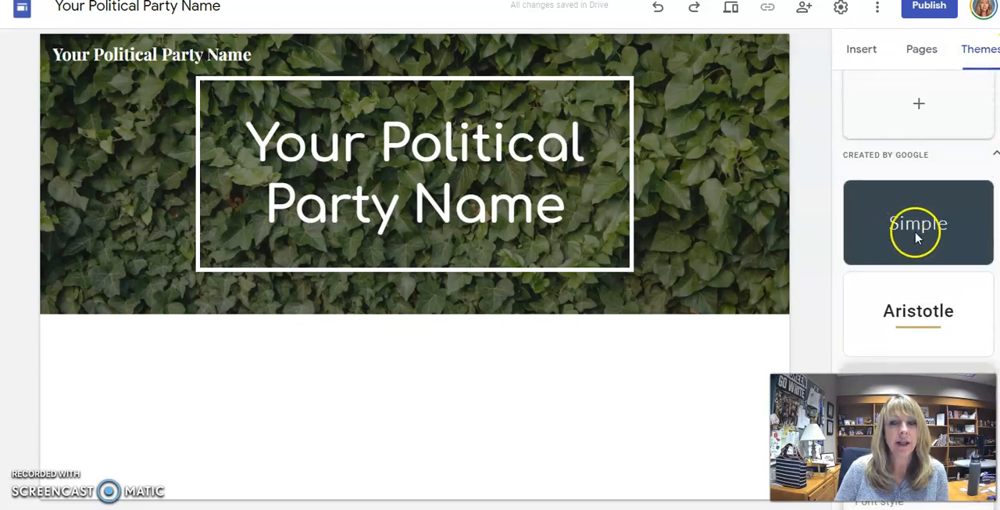
{"action": "left_click", "coordinate": [933, 325]}
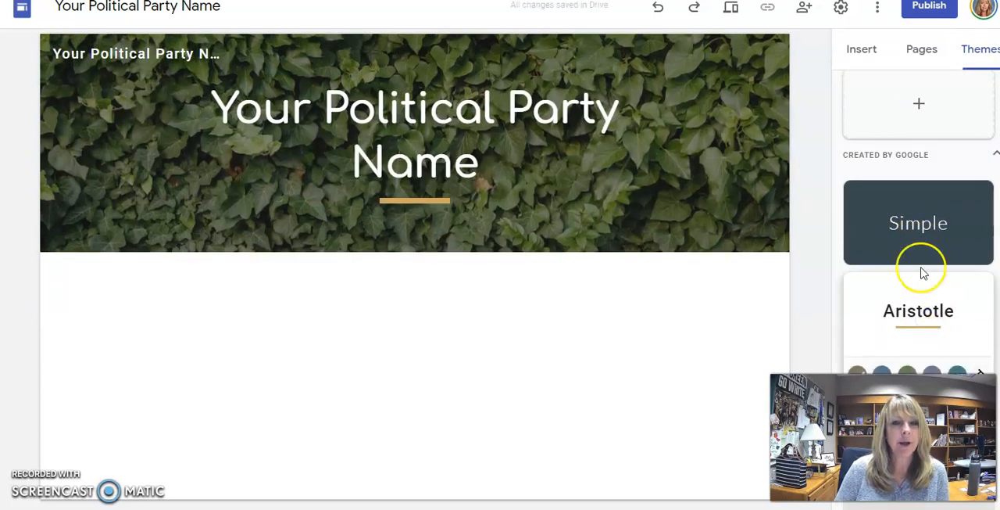
{"action": "left_click", "coordinate": [929, 291]}
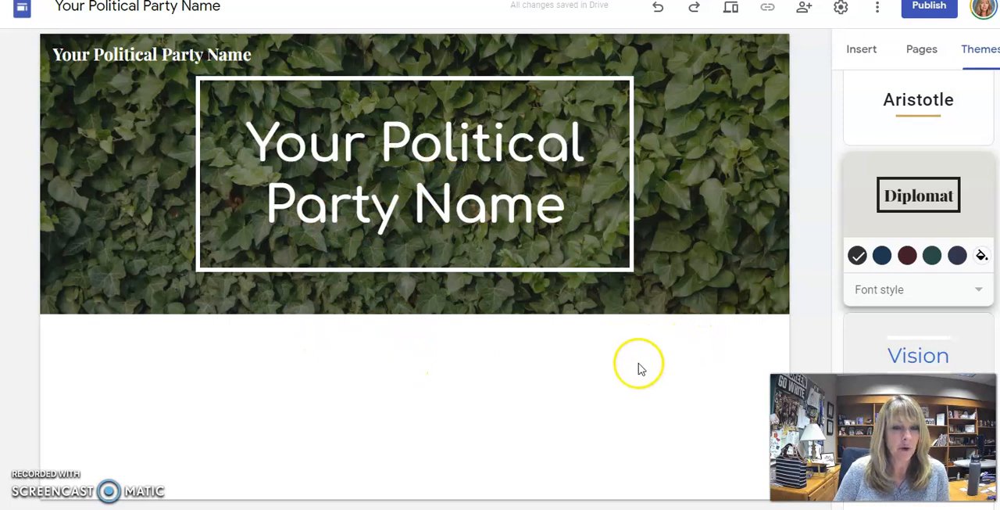
{"action": "scroll", "coordinate": [918, 221], "scroll_direction": "up", "scroll_amount": 3}
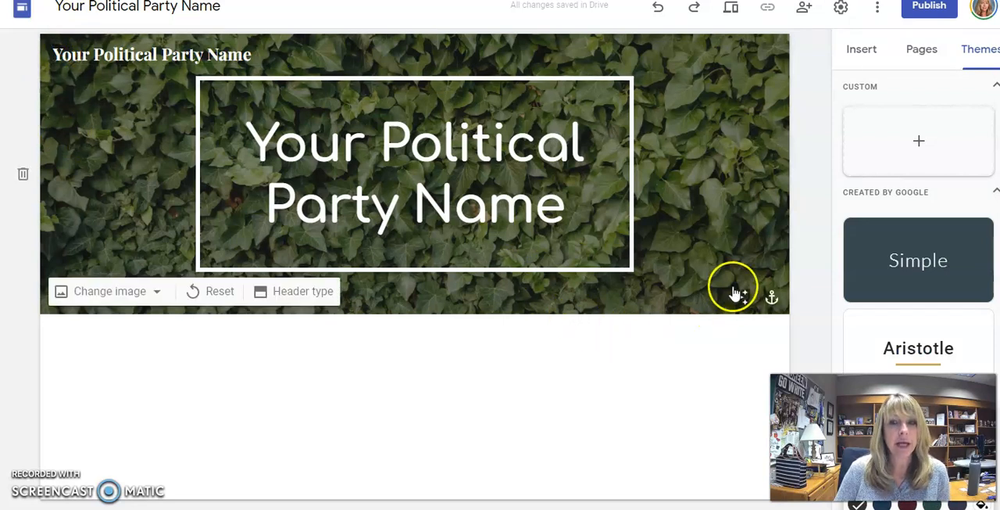
- Add a new page named "Candidate Demographics" to the site
{"action": "left_click", "coordinate": [926, 57]}
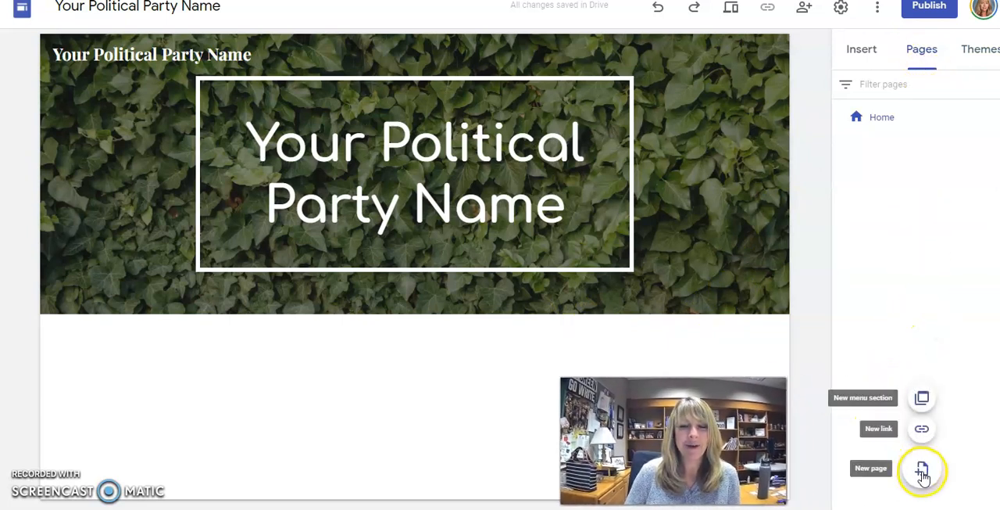
{"action": "mouse_move", "coordinate": [926, 479]}
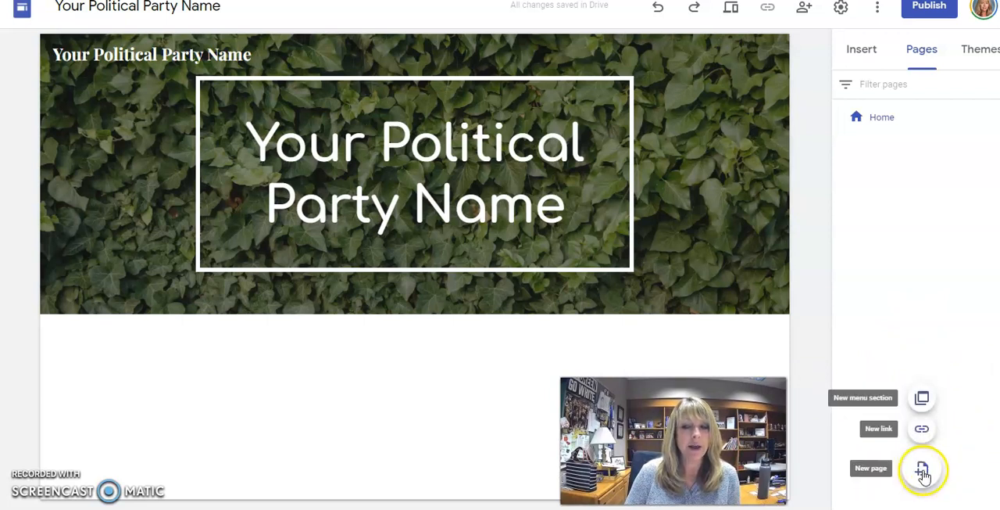
{"action": "left_click", "coordinate": [923, 470]}
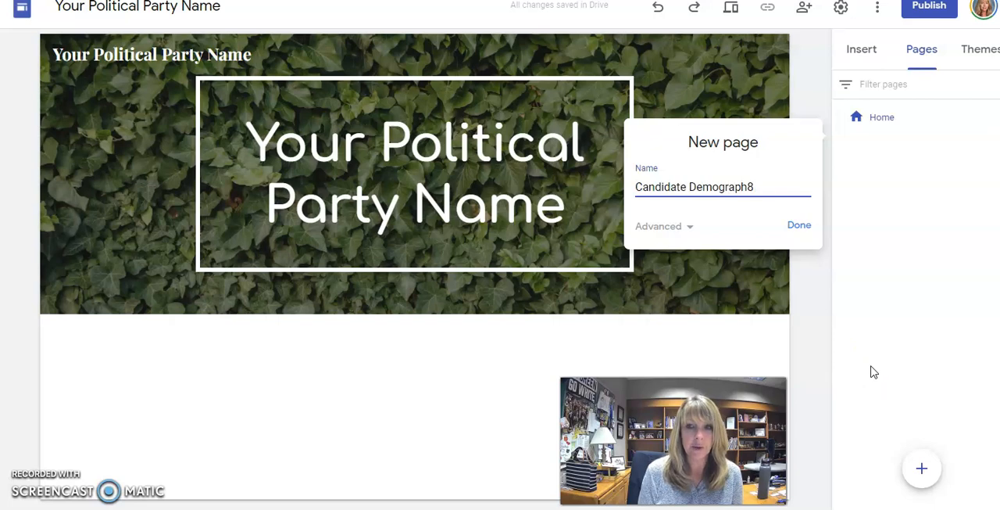
{"action": "type", "text": "Candidate Demographics"}
{"action": "left_click", "coordinate": [793, 225]}
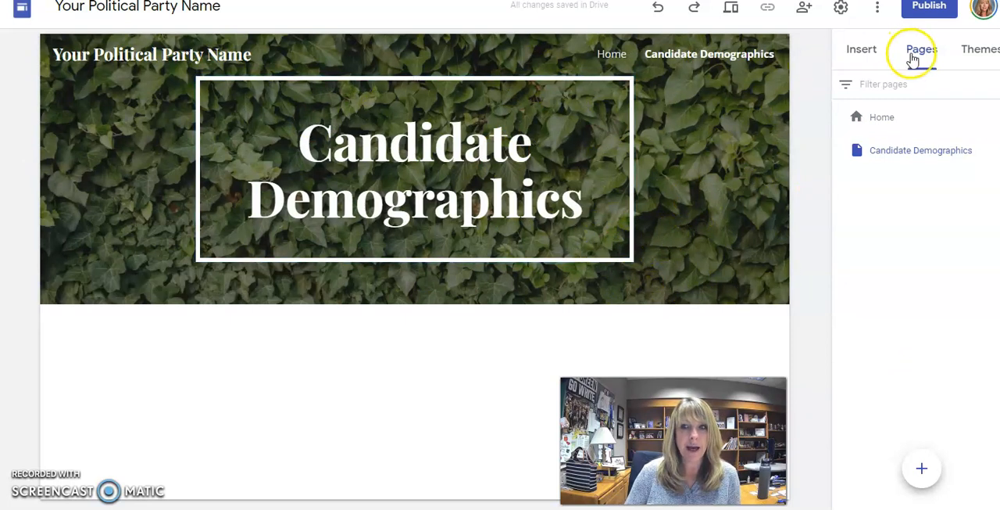
- Add a new page named "Platform" and place it between Home and Candidate Demographics
{"action": "left_click", "coordinate": [925, 467]}
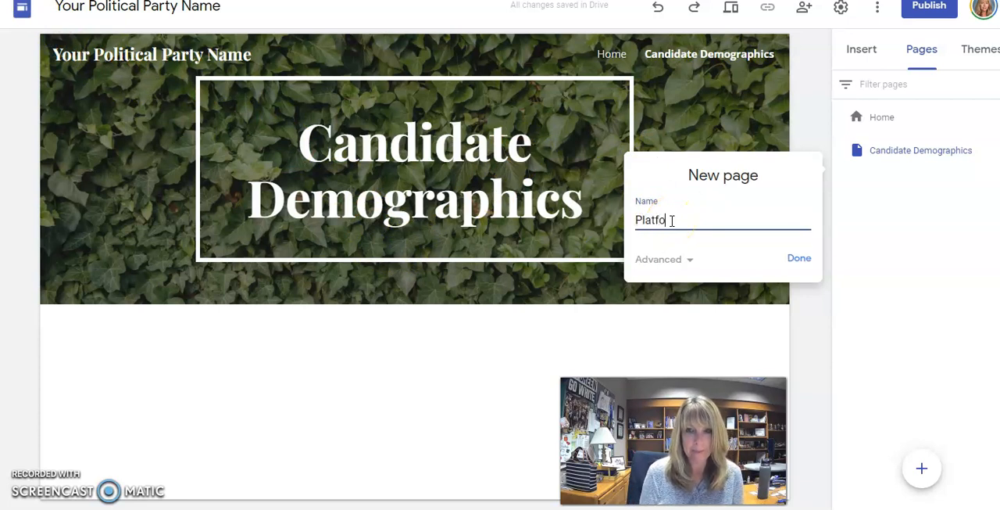
{"action": "left_click", "coordinate": [797, 258]}
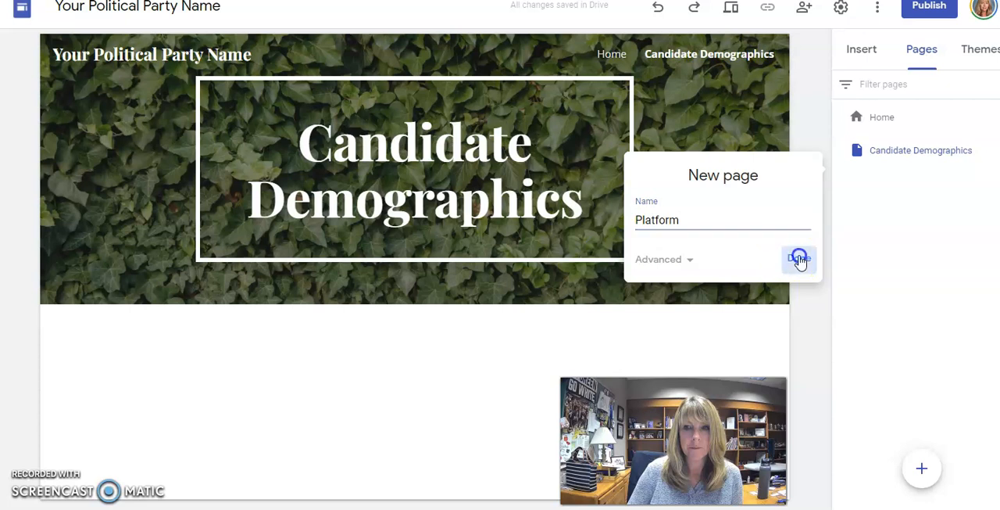
{"action": "left_click_drag", "start_coordinate": [895, 191], "coordinate": [899, 139]}
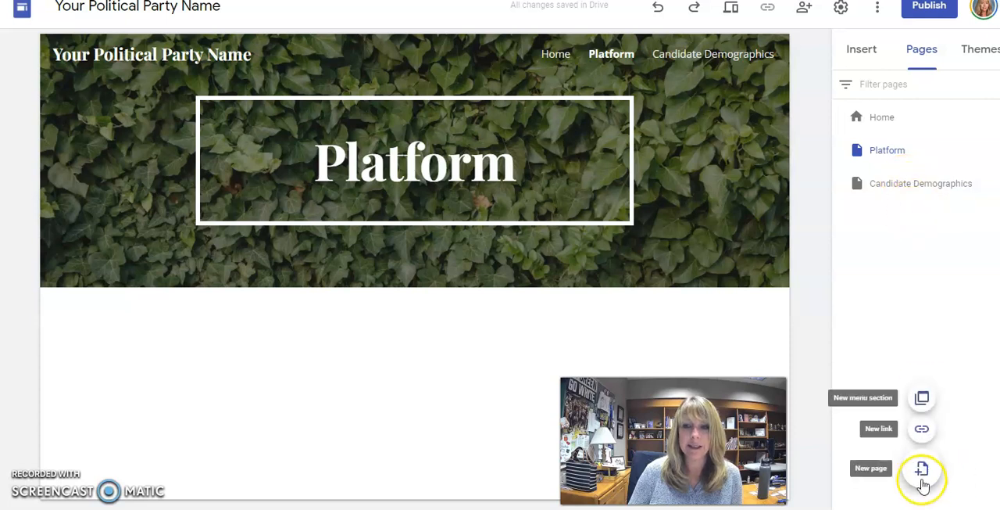
- Add a new page named "Campaign Materials" and reorder the pages so it comes after Candidate Demographics
{"action": "left_click", "coordinate": [922, 469]}
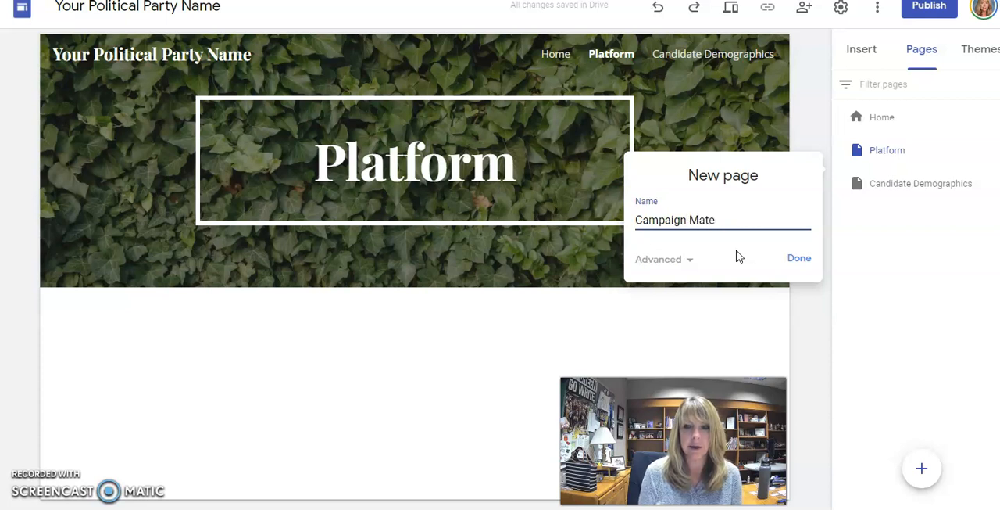
{"action": "left_click", "coordinate": [800, 259]}
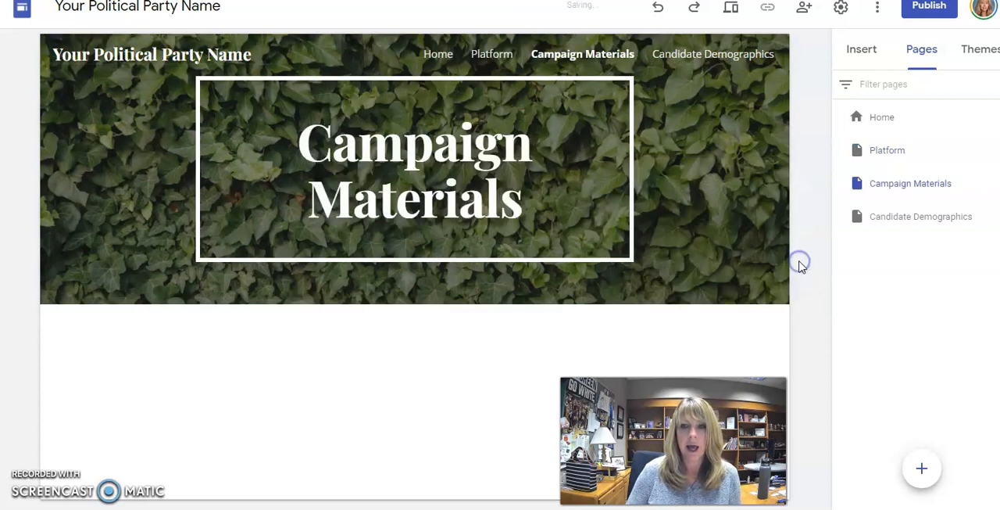
{"action": "left_click_drag", "start_coordinate": [927, 207], "coordinate": [927, 170]}
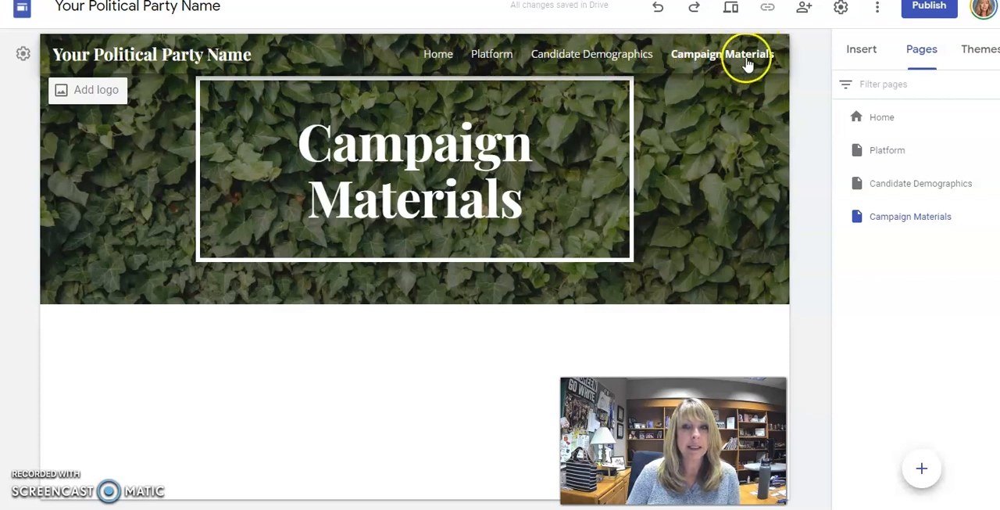
- View the Candidate Demographics, Platform and Home pages through the site's page navigation
{"action": "left_click", "coordinate": [551, 62]}
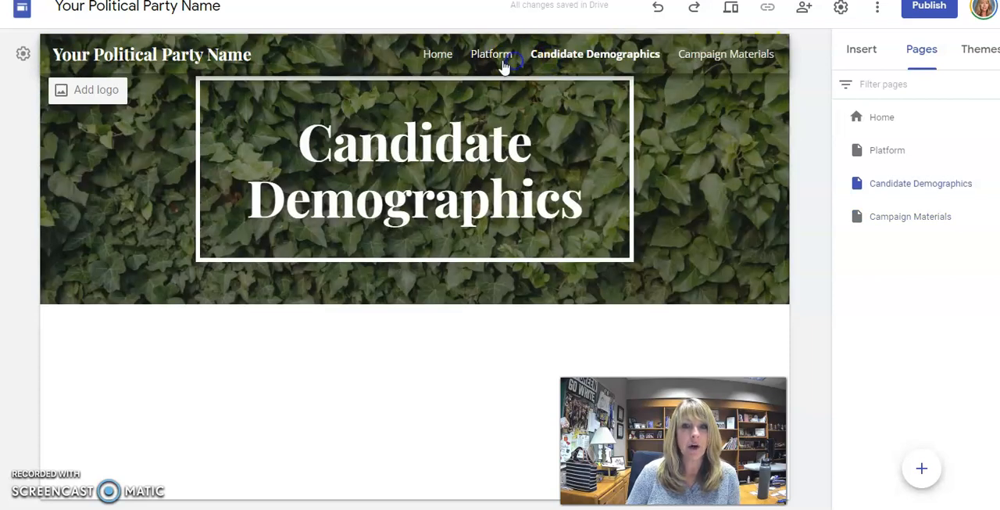
{"action": "left_click", "coordinate": [504, 62]}
{"action": "left_click", "coordinate": [451, 56]}
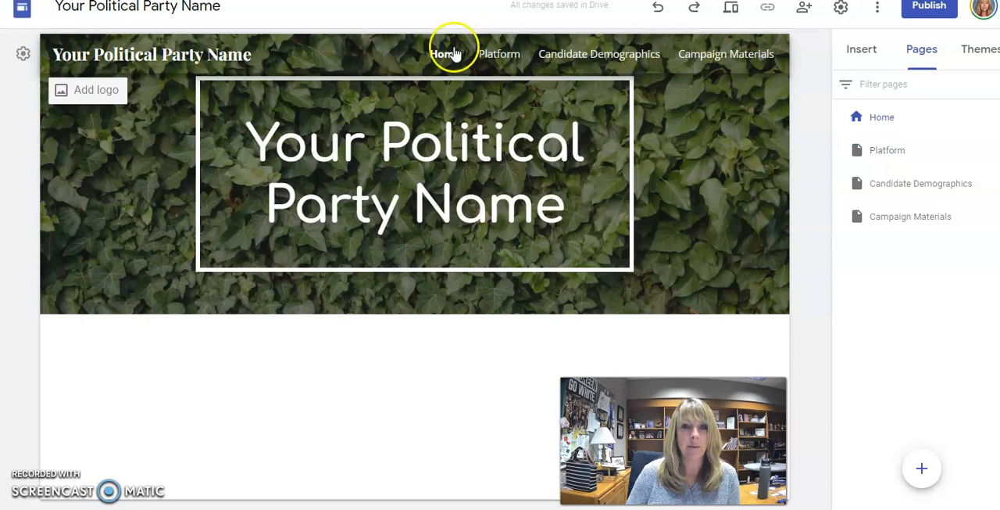
- Try placing the Platform page after Candidate Demographics and move it back to directly after Home
{"action": "left_click_drag", "start_coordinate": [894, 159], "coordinate": [898, 197]}
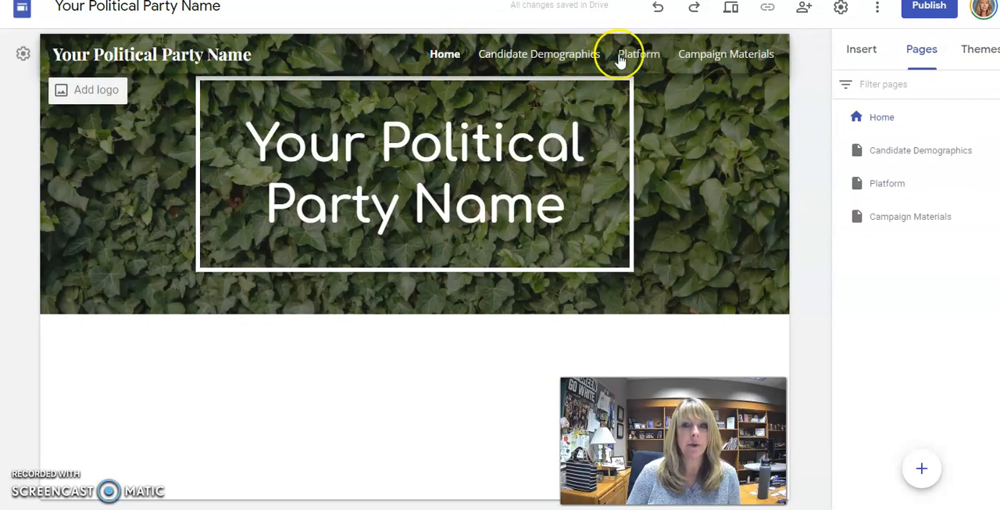
{"action": "left_click_drag", "start_coordinate": [881, 186], "coordinate": [888, 138]}
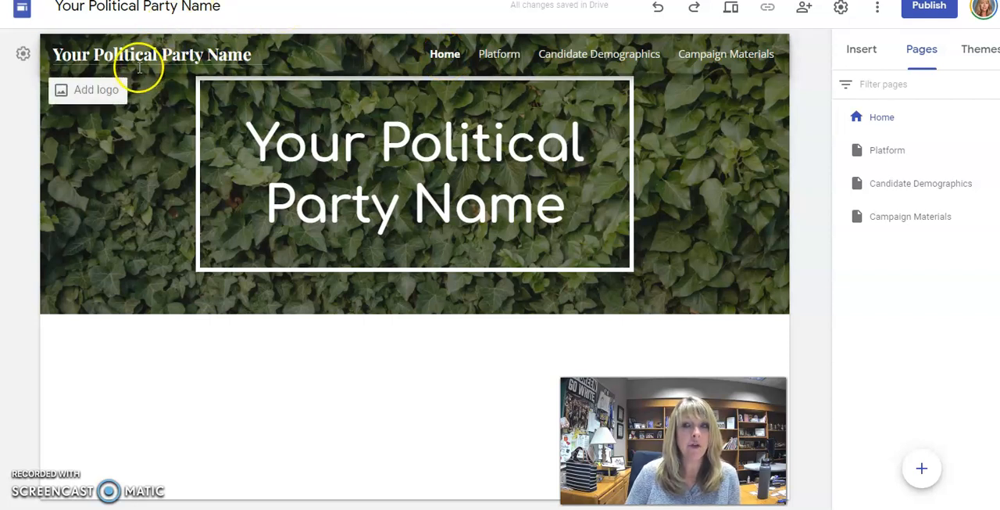
- Add a text box below the Home page header containing "adlkal;dkfjl;asfj;aslfjsdfka"
{"action": "mouse_move", "coordinate": [170, 305]}
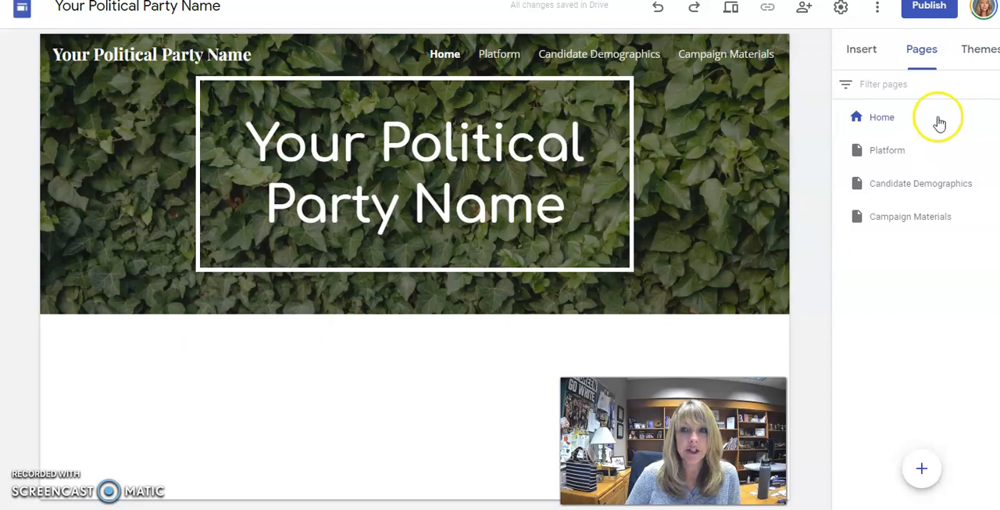
{"action": "left_click", "coordinate": [861, 52]}
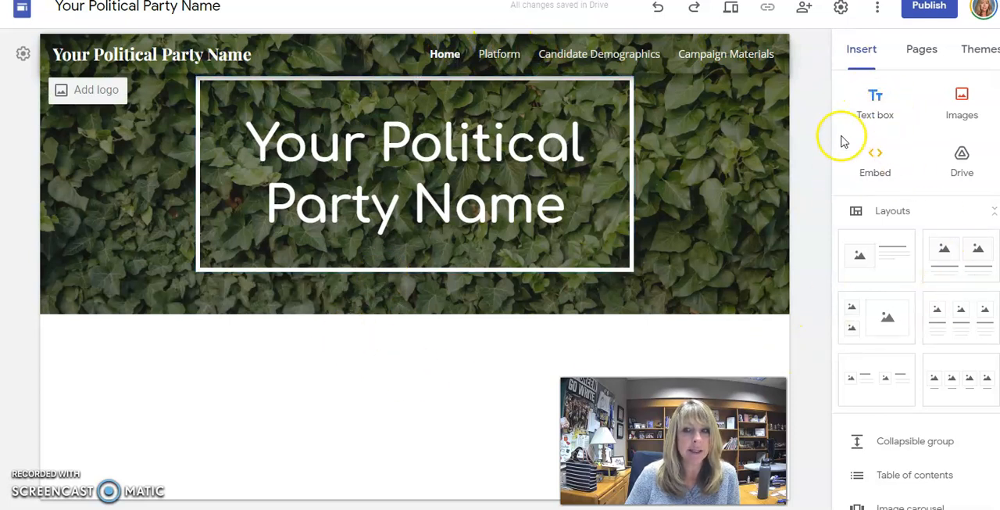
{"action": "left_click", "coordinate": [876, 113]}
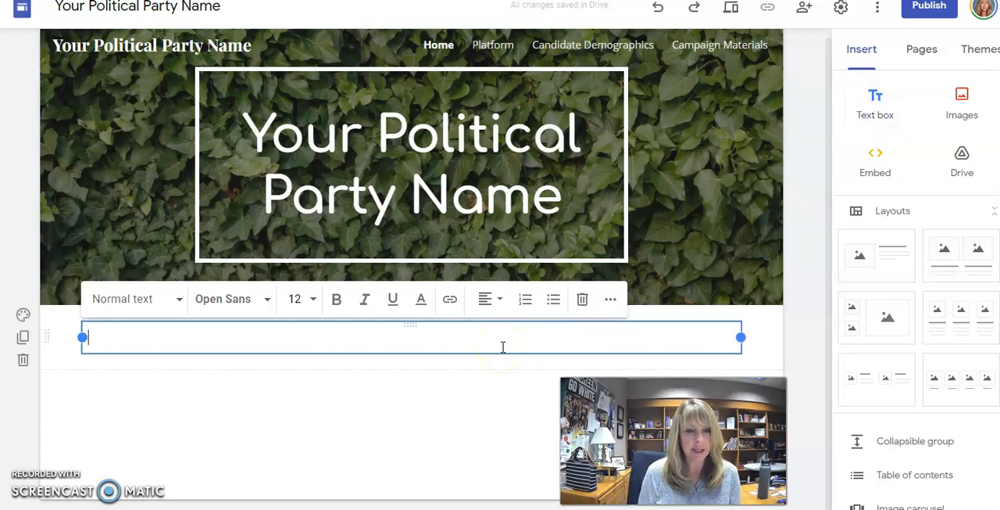
{"action": "type", "text": "adlkal;dkfjl;asfj;aslfjsdfka"}
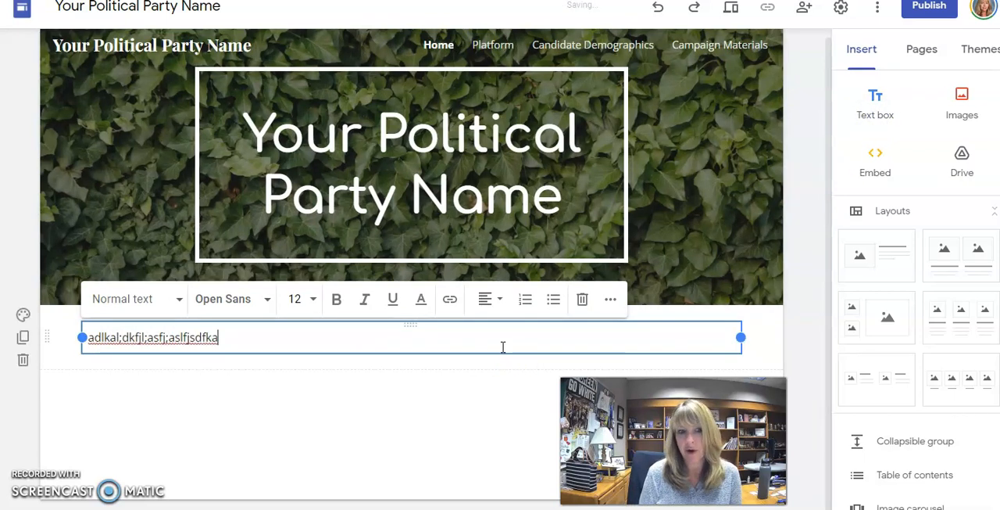
- Apply the Heading style to the new text and narrow its text box to about a third of the page width
{"action": "left_click", "coordinate": [175, 300]}
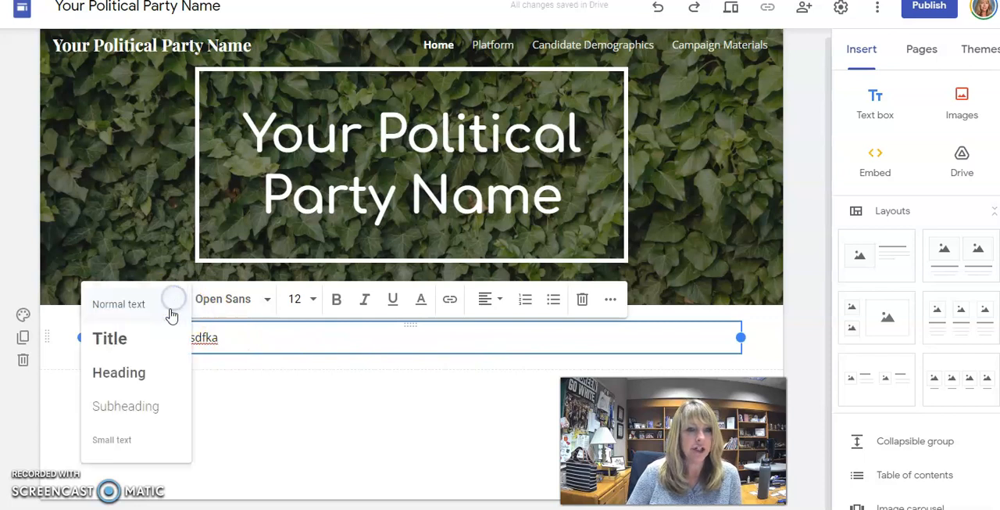
{"action": "left_click", "coordinate": [139, 373]}
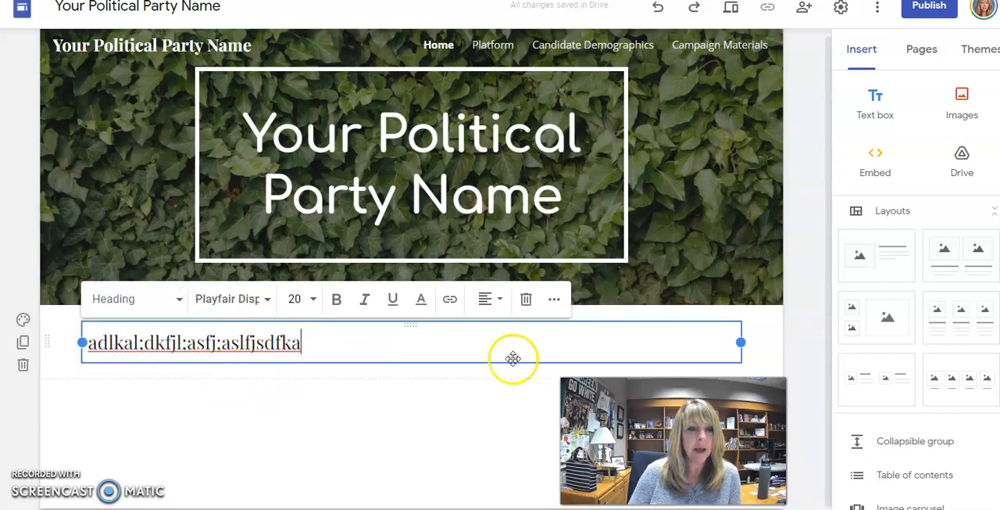
{"action": "left_click_drag", "start_coordinate": [737, 342], "coordinate": [293, 356]}
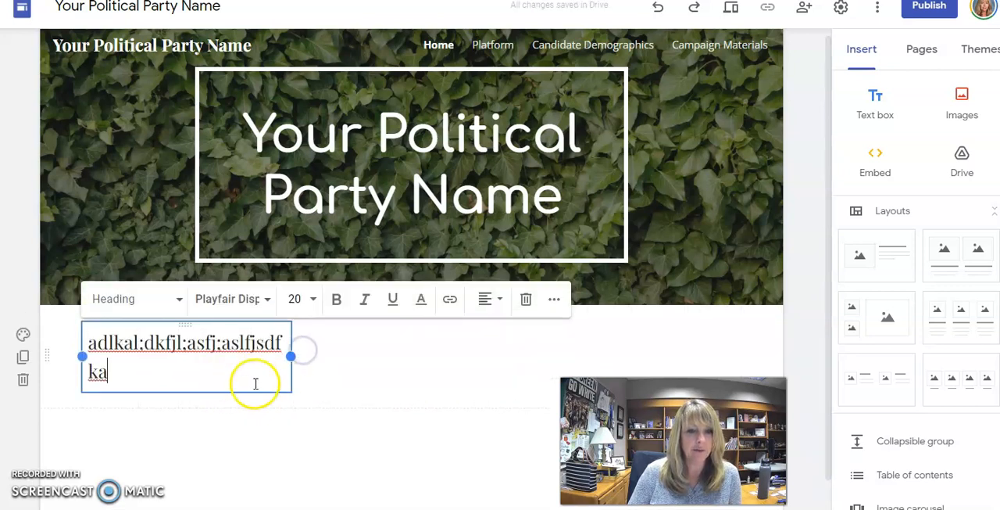
{"action": "left_click", "coordinate": [526, 374]}
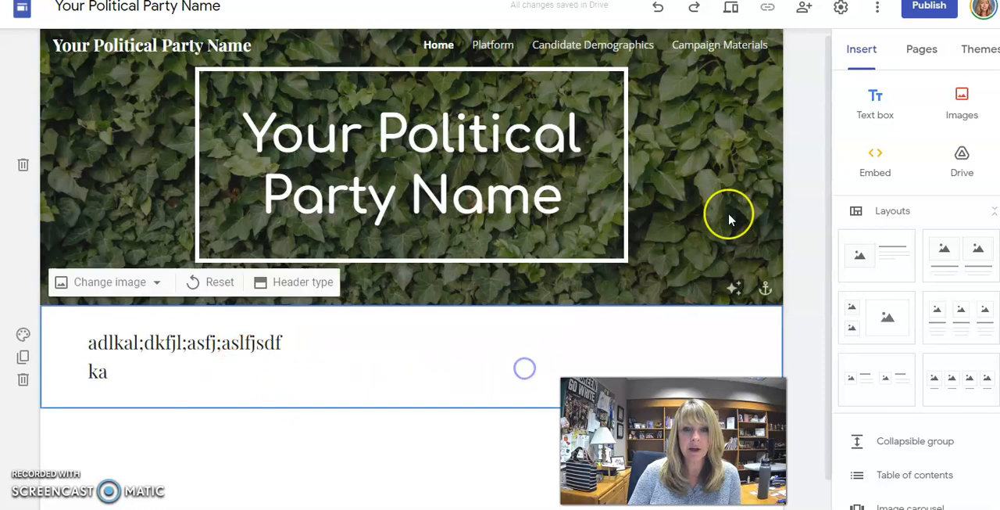
- Add a second text box containing "adfasdfasdfasdfasdfasdf" below the heading text
{"action": "left_click", "coordinate": [877, 108]}
{"action": "type", "text": "adfasdfasdfasdfasdfasdf"}
{"action": "left_click", "coordinate": [323, 390]}
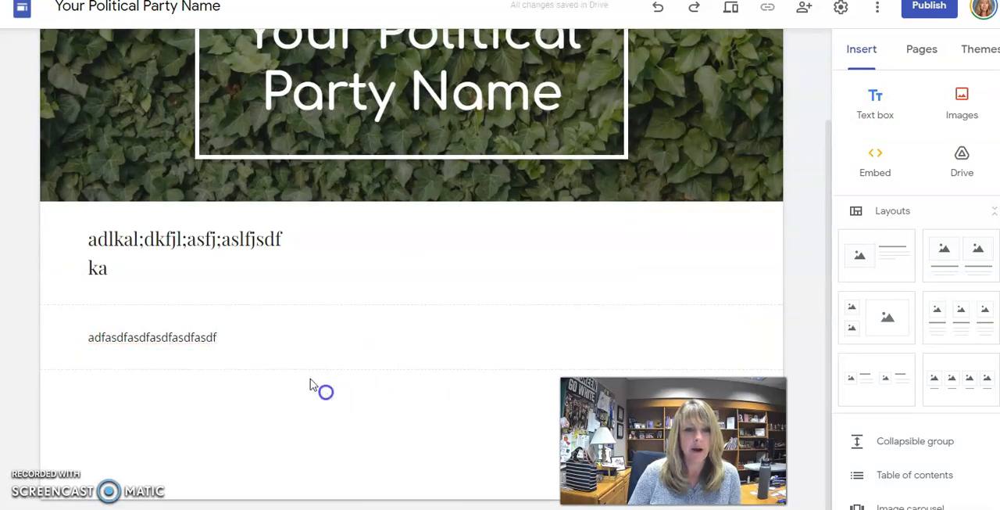
- Move the second text box up beside the heading text so both share one row
{"action": "left_click", "coordinate": [372, 332]}
{"action": "left_click", "coordinate": [515, 296]}
{"action": "left_click_drag", "start_coordinate": [205, 320], "coordinate": [408, 263]}
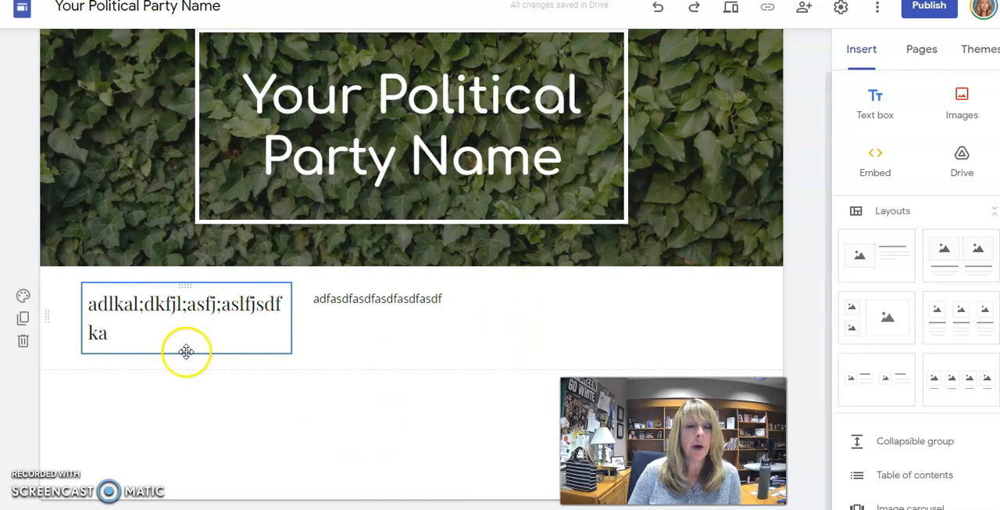
{"action": "left_click", "coordinate": [252, 351]}
{"action": "left_click", "coordinate": [467, 339]}
{"action": "left_click", "coordinate": [173, 326]}
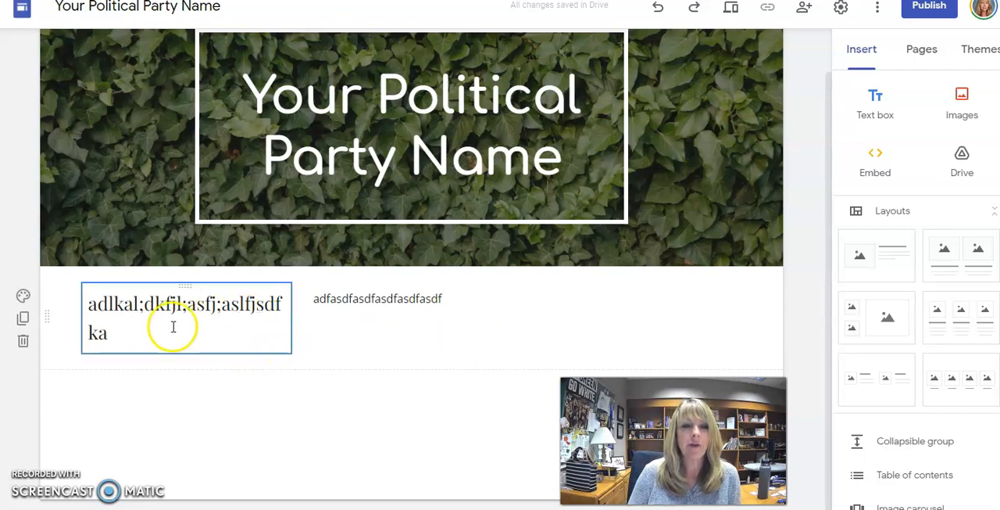
{"action": "left_click", "coordinate": [374, 302]}
{"action": "left_click", "coordinate": [263, 318]}
{"action": "left_click", "coordinate": [489, 294]}
{"action": "left_click", "coordinate": [456, 339]}
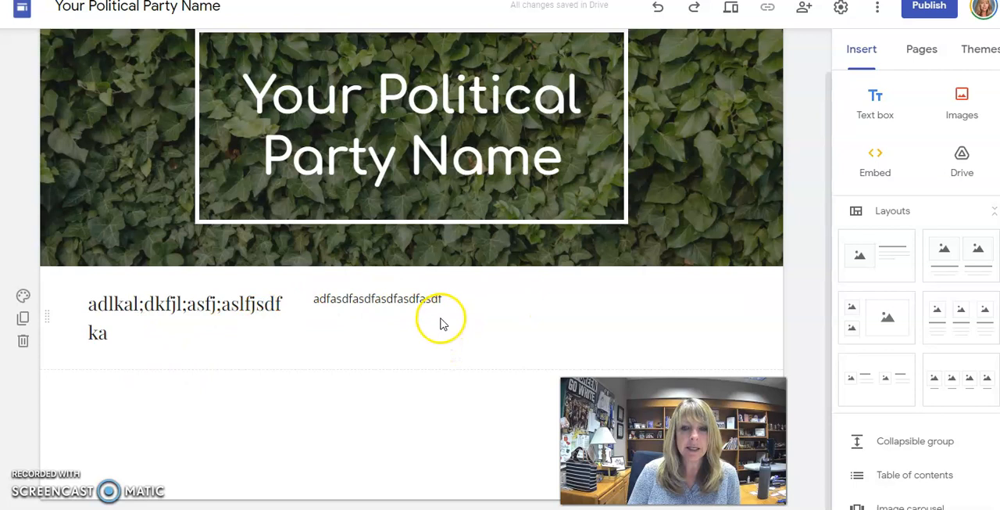
- Move the "adfasdfasdfasdfasdfasdf" text box back into its own section below the heading text
{"action": "left_click", "coordinate": [334, 298]}
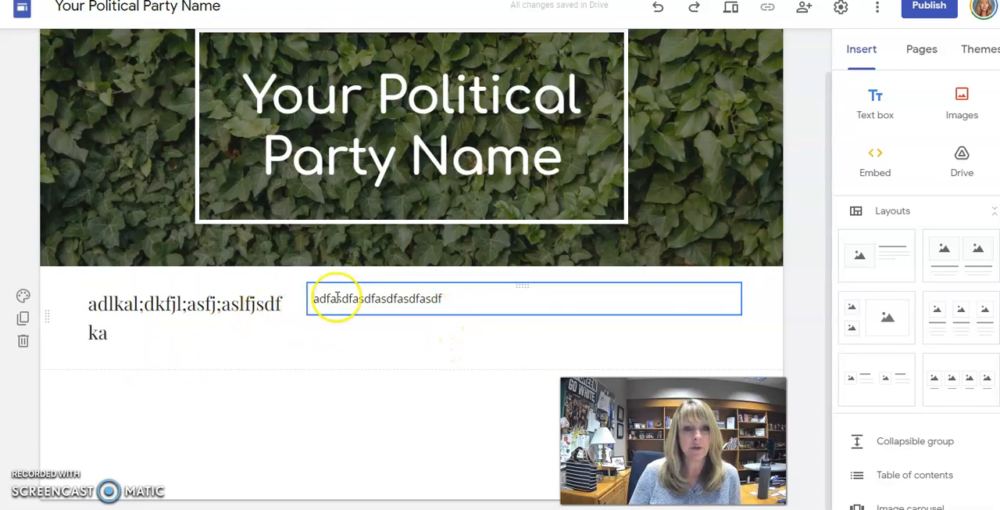
{"action": "left_click", "coordinate": [342, 322]}
{"action": "left_click", "coordinate": [351, 306]}
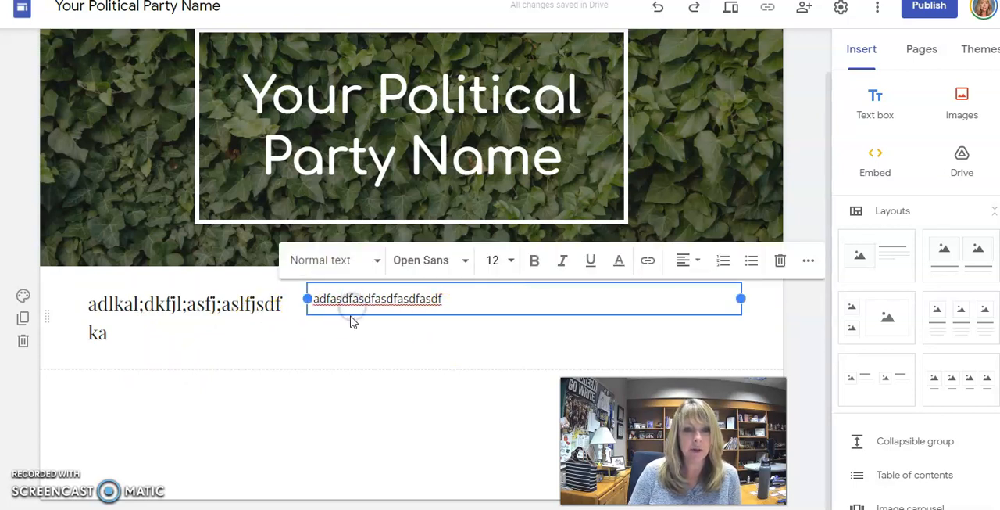
{"action": "left_click_drag", "start_coordinate": [352, 312], "coordinate": [248, 328]}
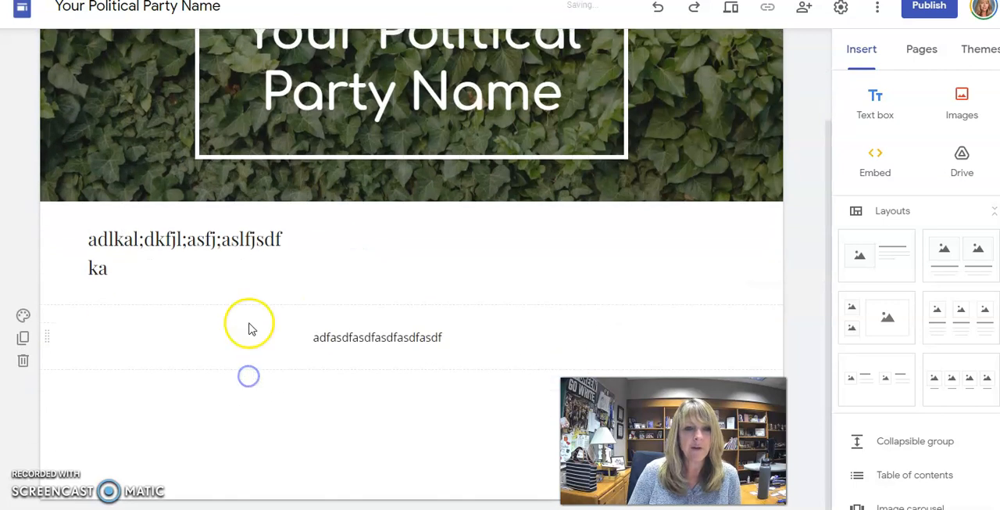
- Widen the heading text box to about half the page width and extend the lower text box to the left content margin
{"action": "left_click", "coordinate": [261, 264]}
{"action": "left_click_drag", "start_coordinate": [294, 254], "coordinate": [474, 258]}
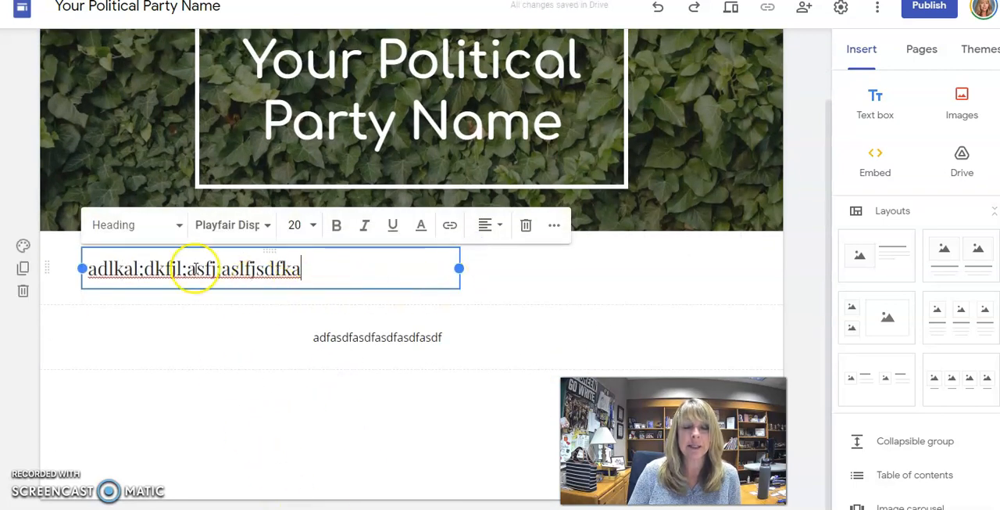
{"action": "left_click", "coordinate": [316, 337]}
{"action": "left_click_drag", "start_coordinate": [306, 337], "coordinate": [83, 337]}
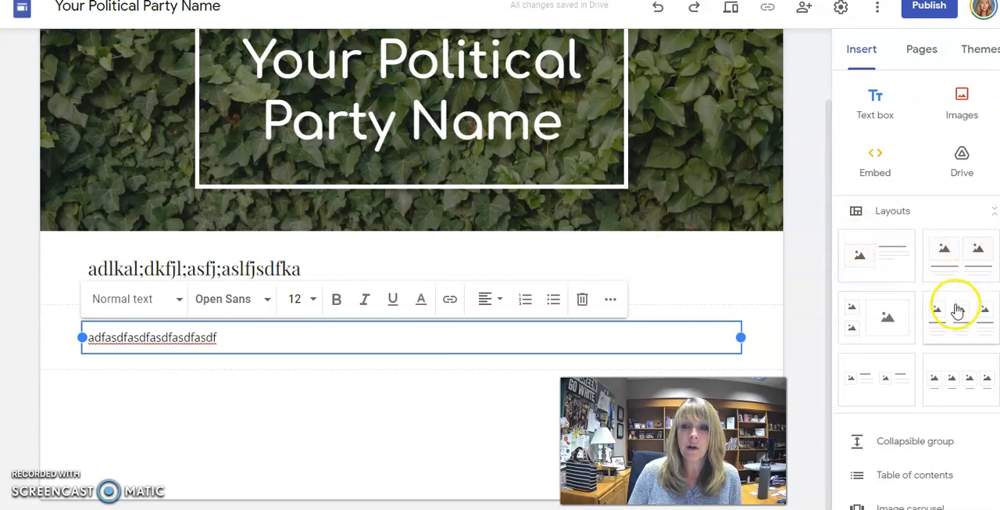
- Insert the layout with a single image beside a heading and body text below the two text boxes
{"action": "left_click", "coordinate": [883, 275]}
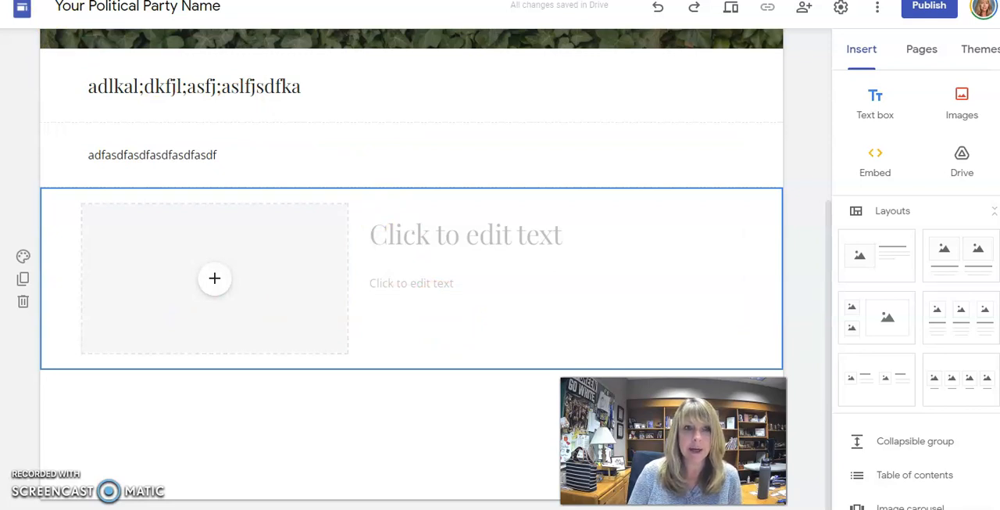
{"action": "left_click", "coordinate": [317, 414]}
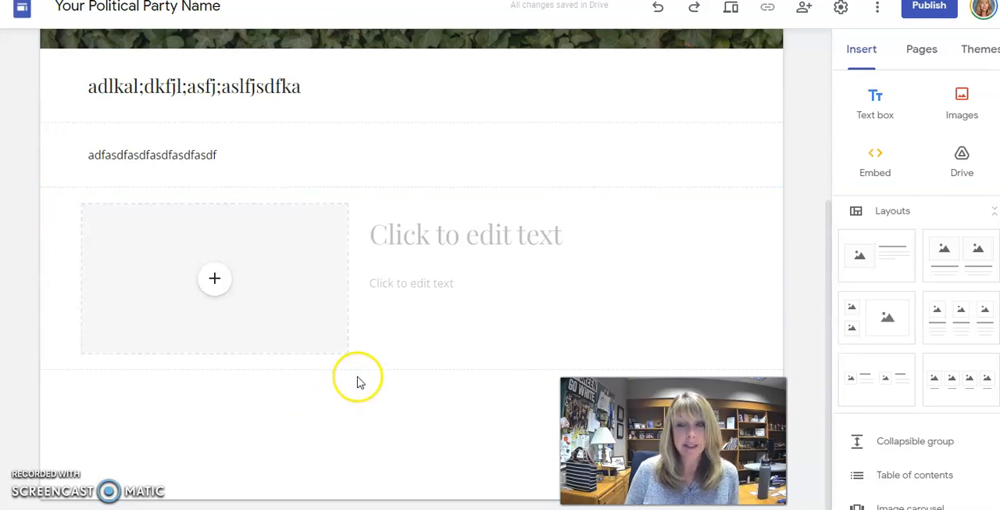
- Start inserting an existing image and search Google Images for "green party"
{"action": "left_click", "coordinate": [973, 113]}
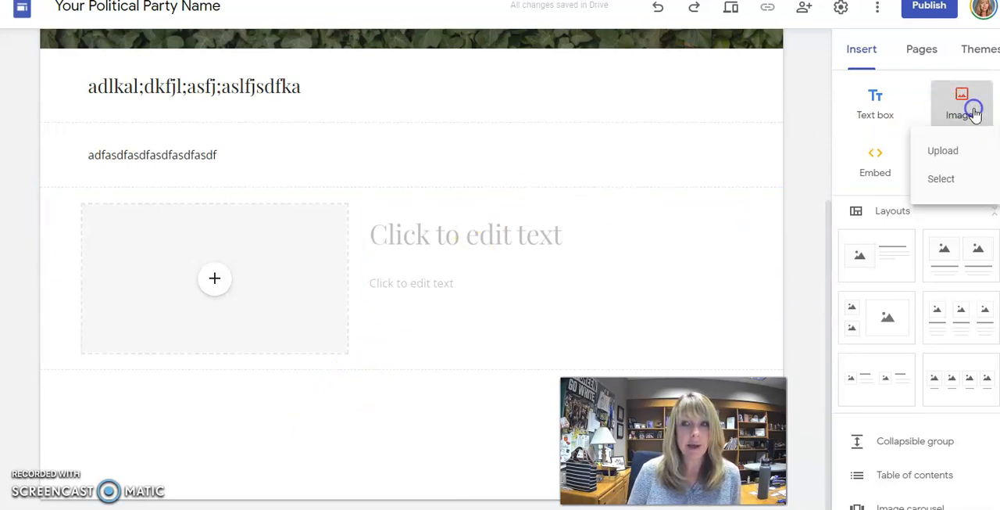
{"action": "left_click", "coordinate": [944, 180]}
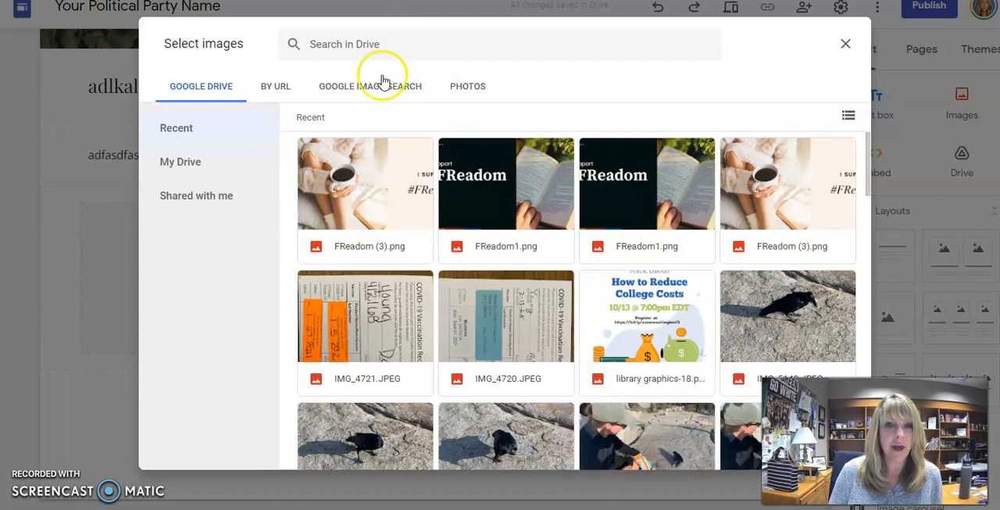
{"action": "left_click", "coordinate": [360, 46]}
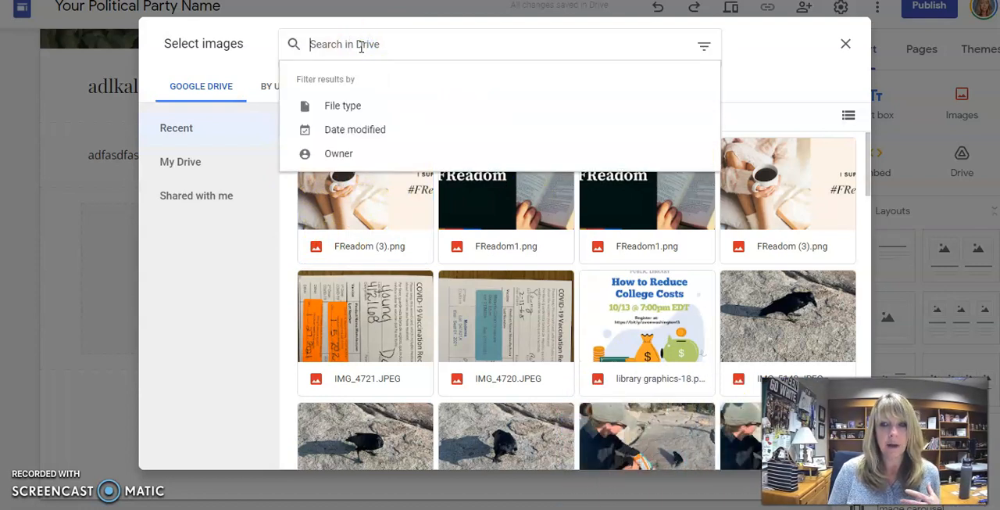
{"action": "key", "text": "Return"}
{"action": "left_click", "coordinate": [364, 46]}
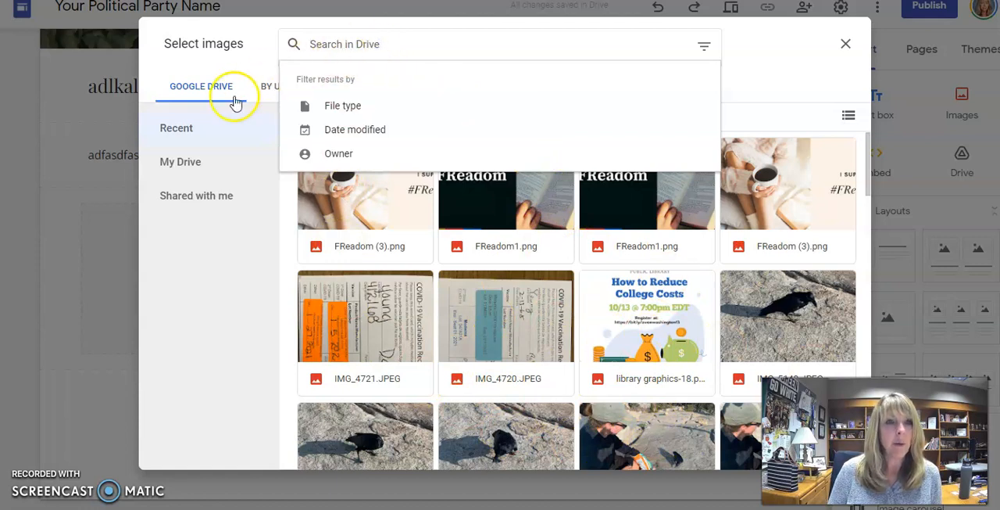
{"action": "left_click", "coordinate": [258, 87]}
{"action": "left_click", "coordinate": [371, 91]}
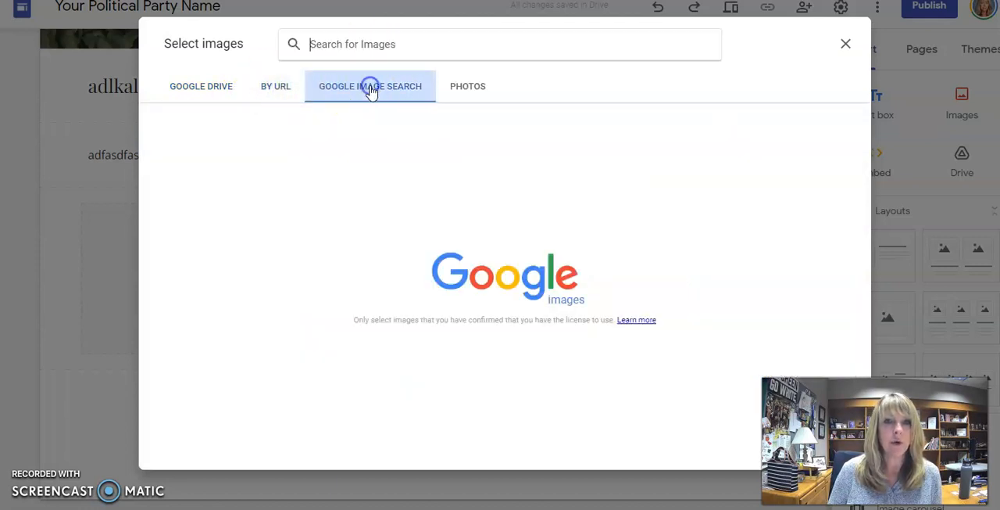
{"action": "left_click", "coordinate": [362, 50]}
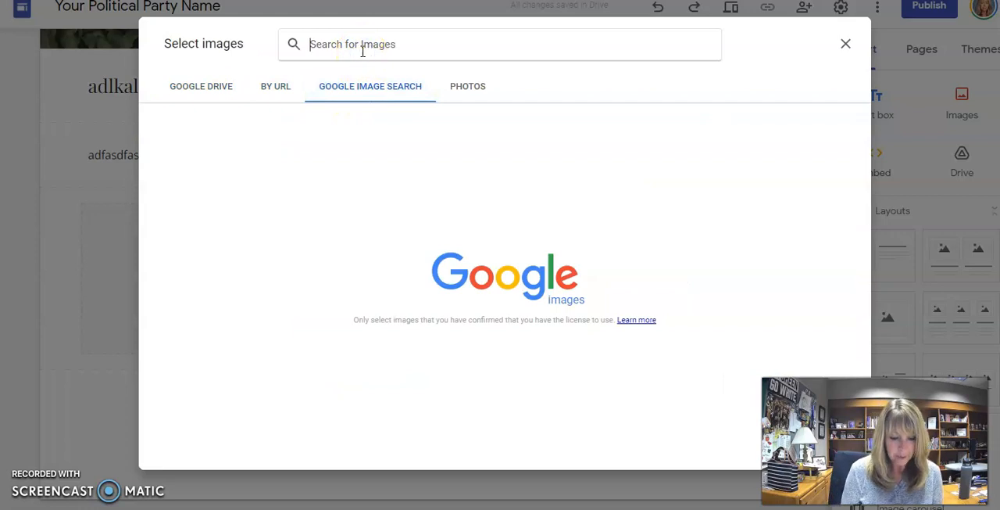
{"action": "type", "text": "green party"}
{"action": "key", "text": "Return"}
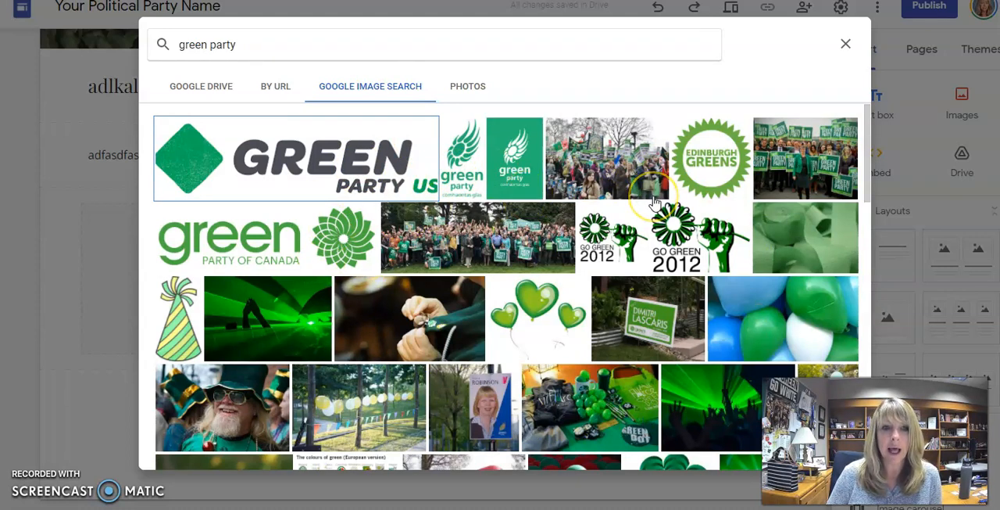
- Select the picture of red and green balloons from the image results and insert it on the Home page
{"action": "scroll", "coordinate": [552, 313], "scroll_direction": "down", "scroll_amount": 3}
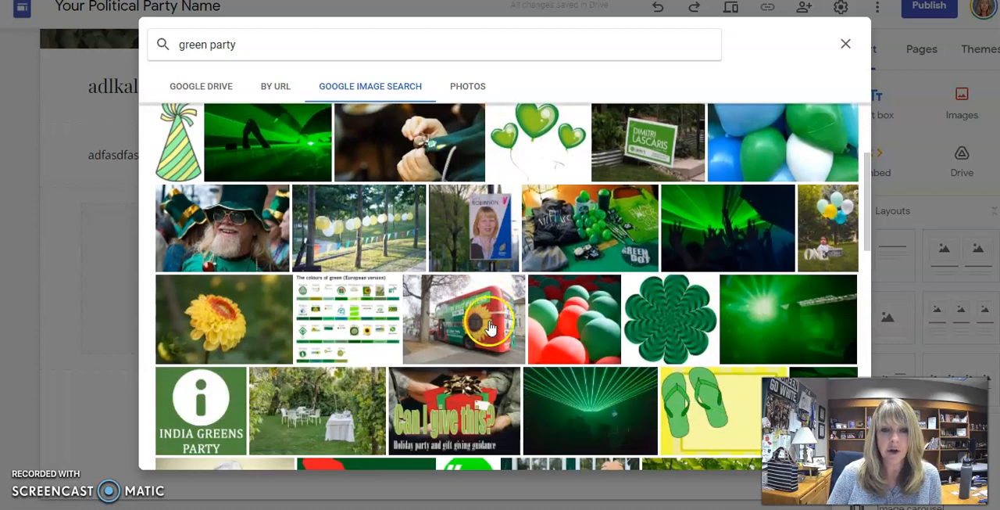
{"action": "left_click", "coordinate": [602, 297]}
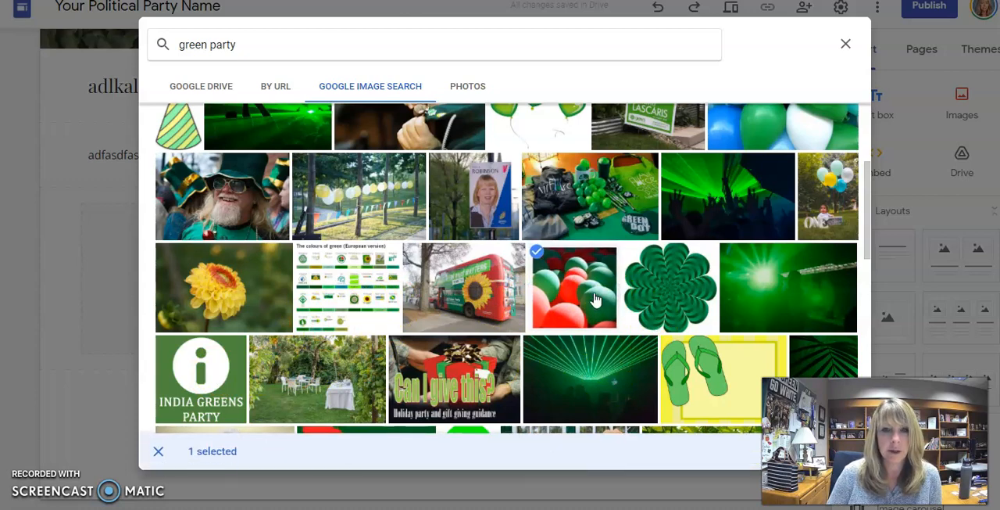
{"action": "left_click", "coordinate": [596, 298]}
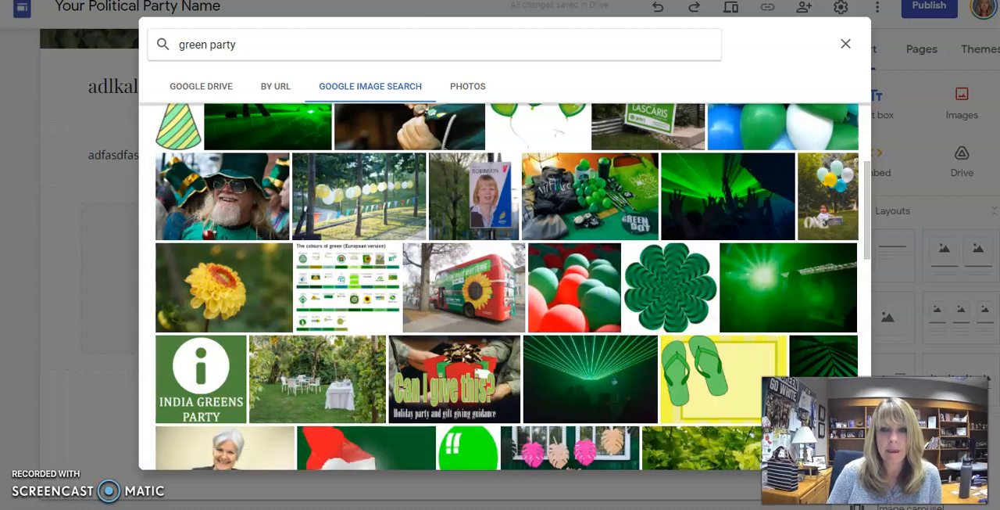
{"action": "left_click", "coordinate": [555, 300]}
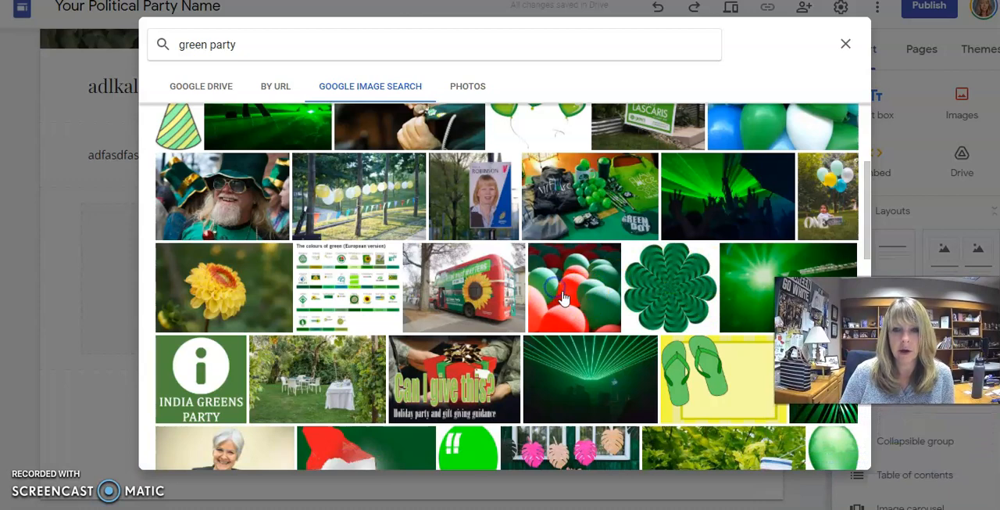
{"action": "left_click", "coordinate": [845, 457]}
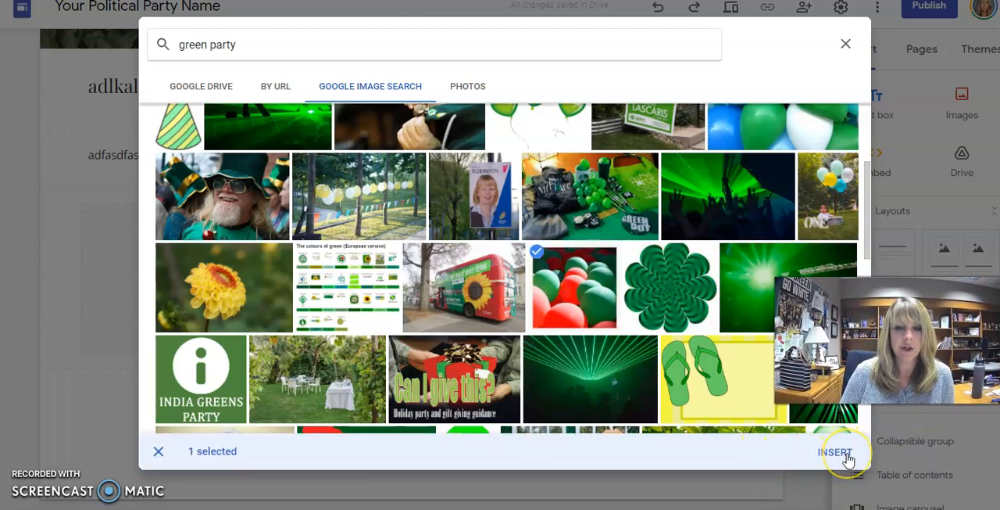
- Insert the selected balloon picture and move it to the right content margin of its section on the Home page
{"action": "left_click", "coordinate": [848, 460]}
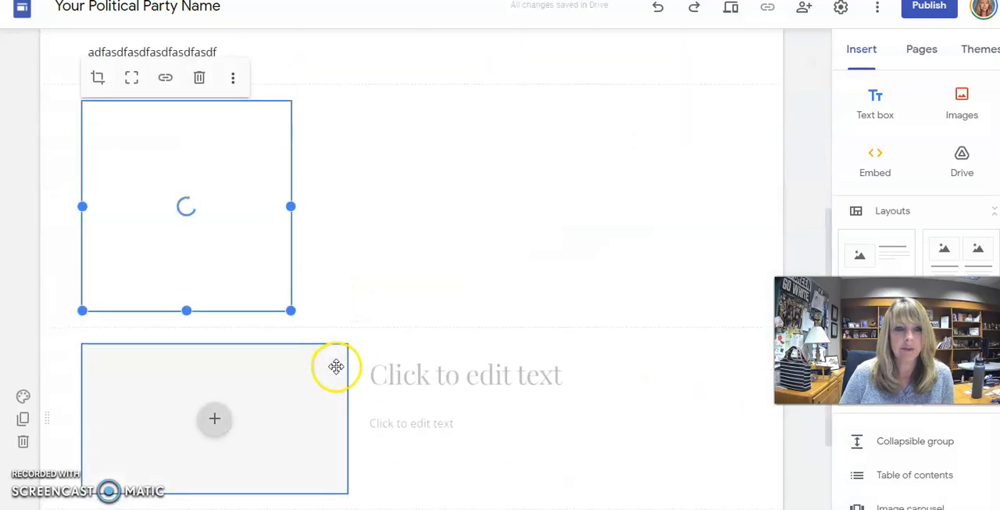
{"action": "left_click_drag", "start_coordinate": [266, 261], "coordinate": [529, 194]}
{"action": "left_click_drag", "start_coordinate": [618, 250], "coordinate": [663, 226]}
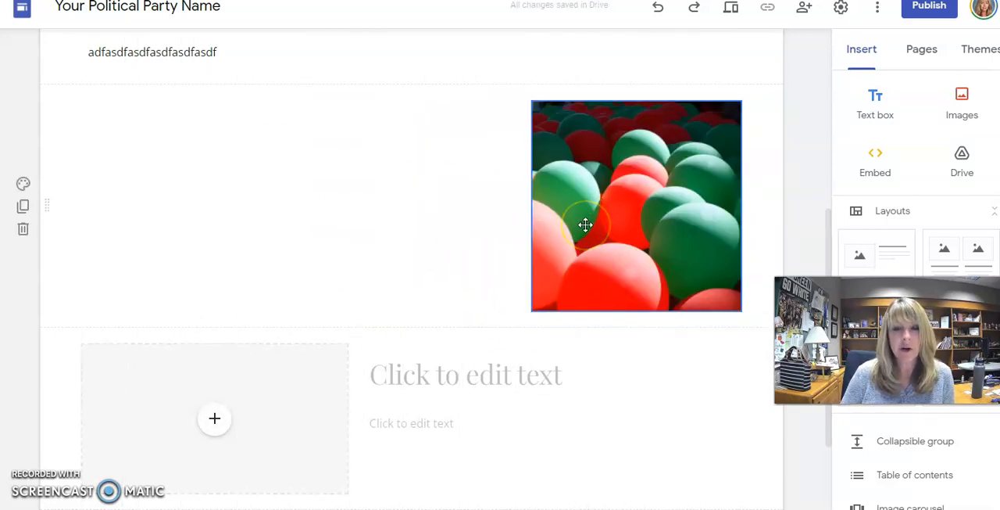
{"action": "scroll", "coordinate": [368, 263], "scroll_direction": "up", "scroll_amount": 3}
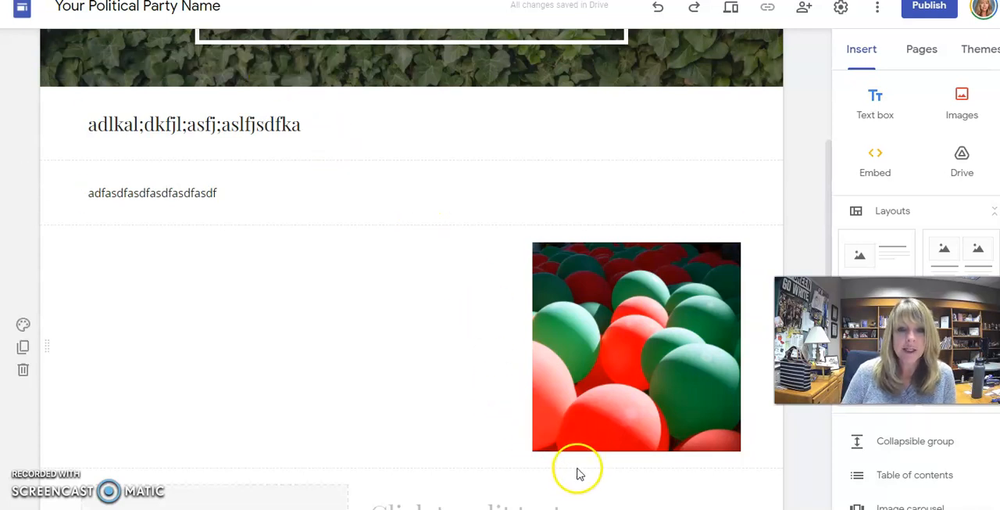
- Add a text box directly beneath the balloon picture, as wide as the picture
{"action": "double_click", "coordinate": [583, 438]}
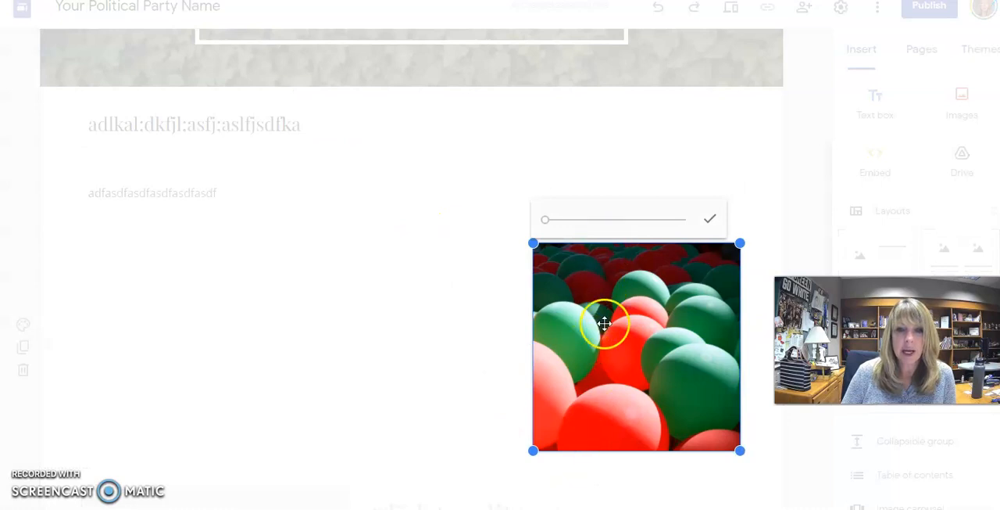
{"action": "left_click", "coordinate": [500, 426]}
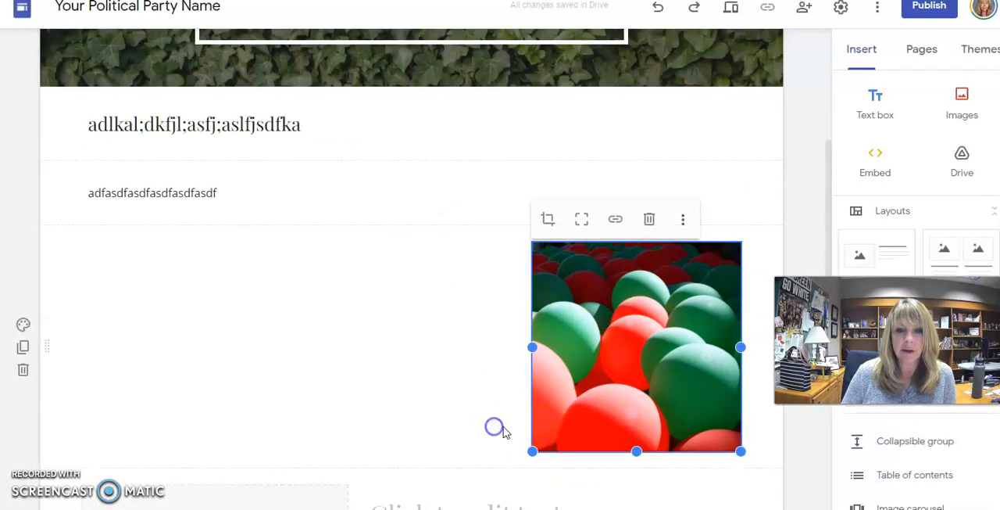
{"action": "double_click", "coordinate": [621, 468]}
{"action": "left_click", "coordinate": [619, 465]}
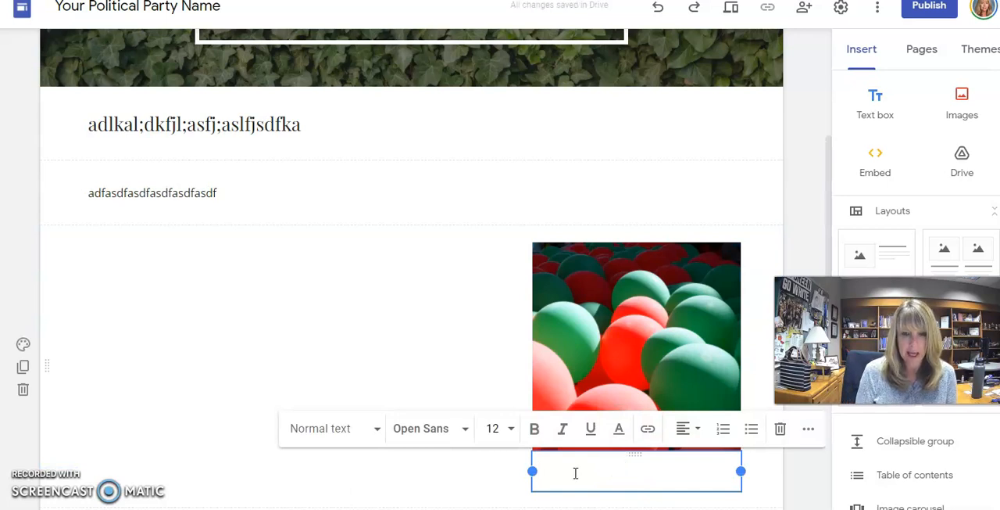
{"action": "type", "text": "Cit"}
{"action": "key", "text": "BackSpace"}
{"action": "key", "text": "BackSpace"}
{"action": "type", "text": "itation"}
{"action": "key", "text": "BackSpace"}
{"action": "key", "text": "BackSpace"}
{"action": "key", "text": "BackSpace"}
{"action": "key", "text": "BackSpace"}
{"action": "key", "text": "BackSpace"}
{"action": "key", "text": "BackSpace"}
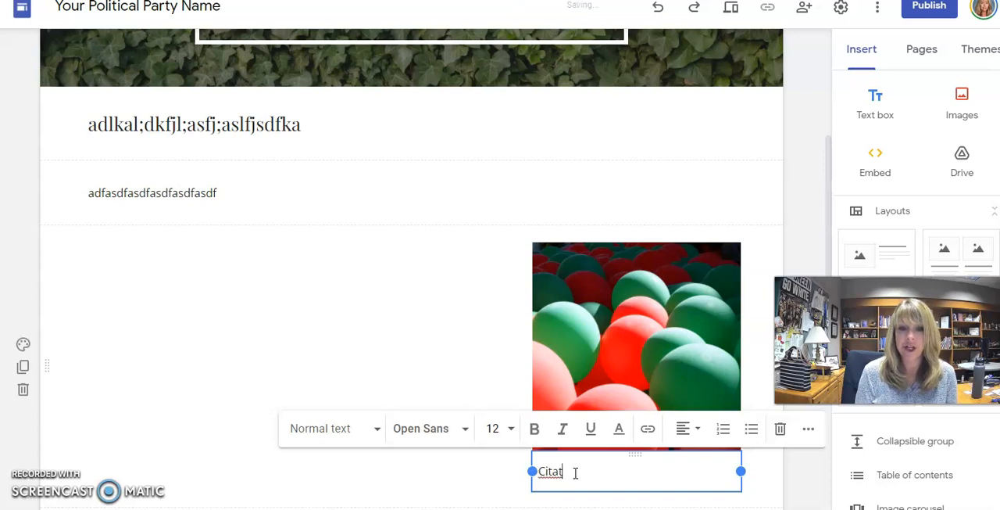
{"action": "key", "text": "BackSpace"}
{"action": "key", "text": "BackSpace"}
- Enter the caption "Image from Pixabay" in the text box beneath the balloon picture
{"action": "type", "text": "Ima"}
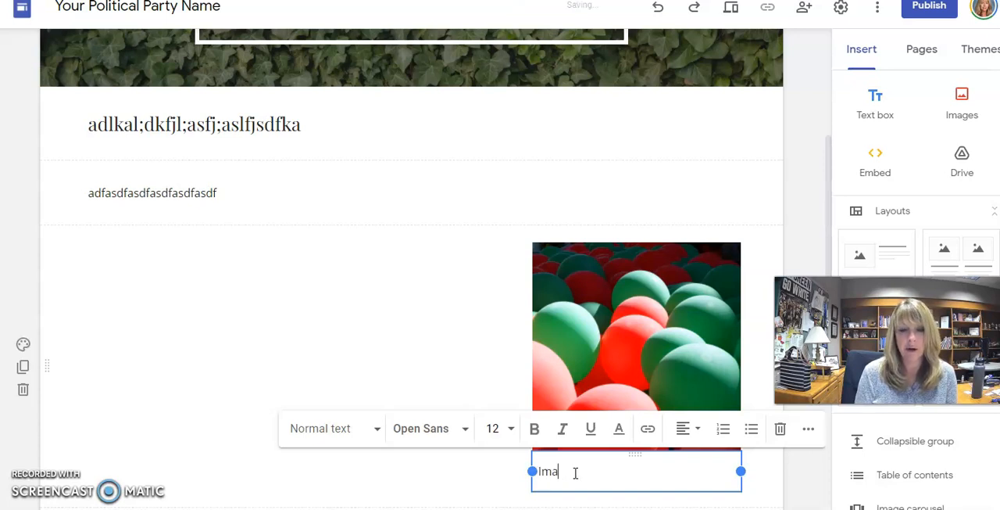
{"action": "type", "text": "ge from"}
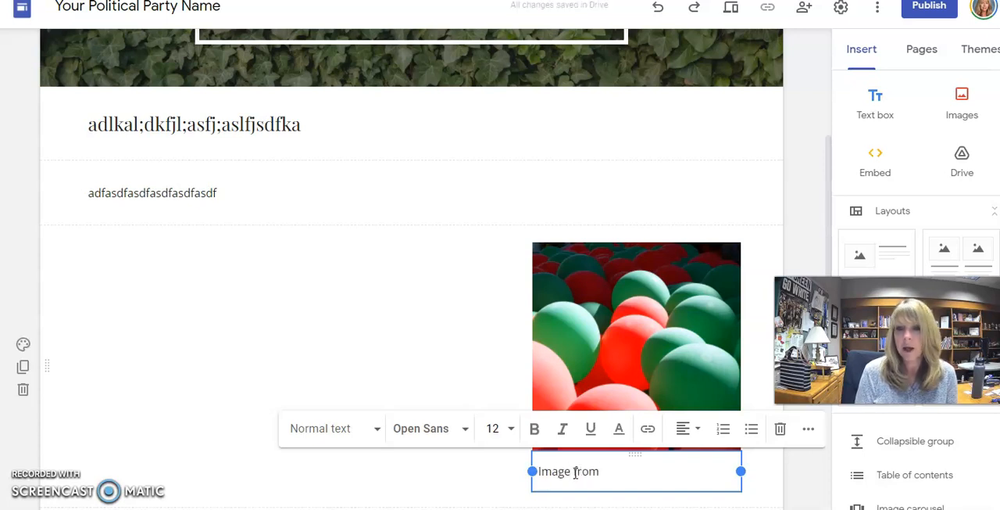
{"action": "type", "text": " Wikimed"}
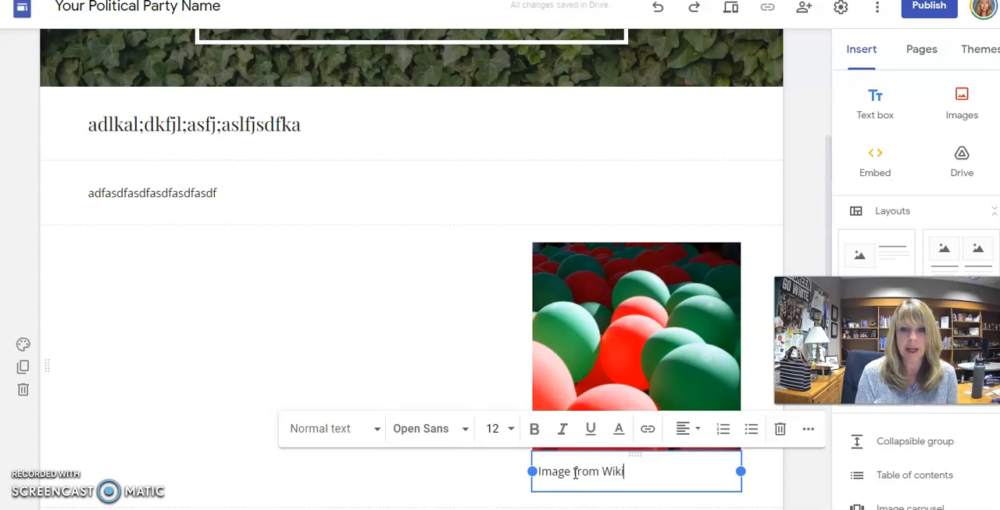
{"action": "key", "text": "BackSpace"}
{"action": "key", "text": "BackSpace"}
{"action": "key", "text": "BackSpace"}
{"action": "key", "text": "BackSpace"}
{"action": "key", "text": "BackSpace"}
{"action": "key", "text": "BackSpace"}
{"action": "key", "text": "BackSpace"}
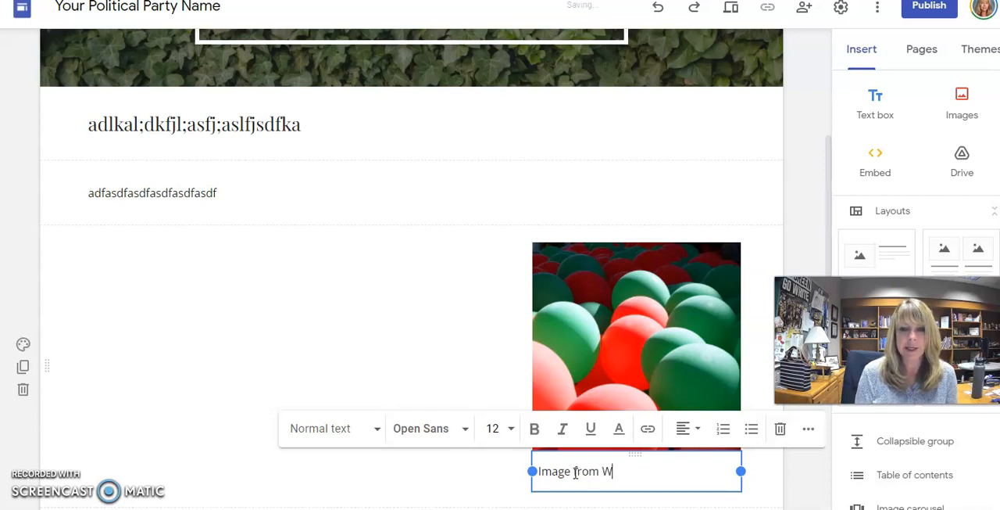
{"action": "type", "text": "Pixabay"}
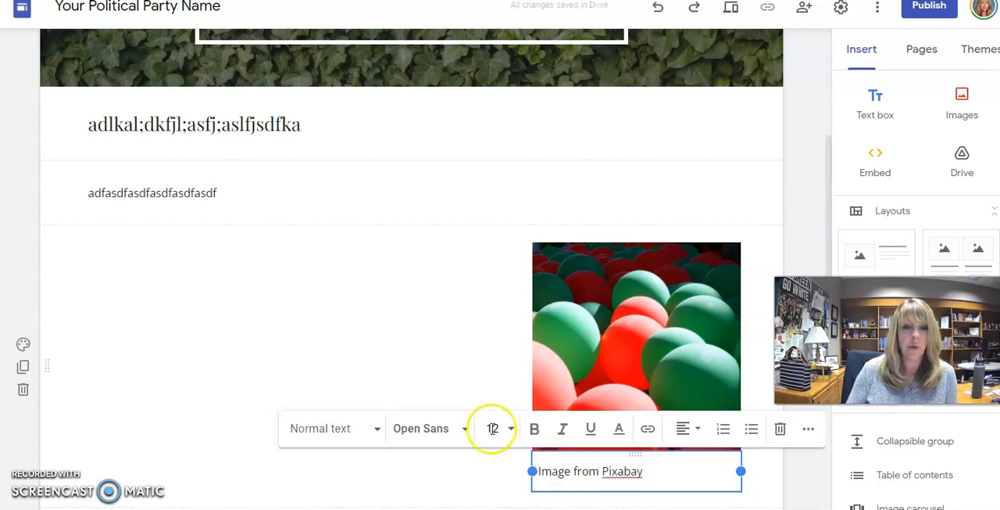
- Reduce the font size of the whole "Image from Pixabay" caption and leave the text box
{"action": "left_click", "coordinate": [487, 323]}
{"action": "double_click", "coordinate": [605, 478]}
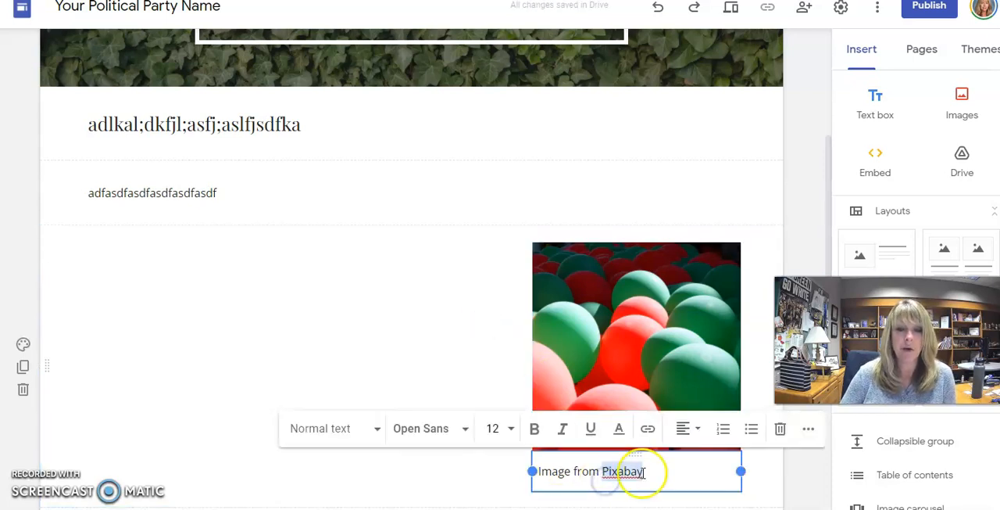
{"action": "left_click_drag", "start_coordinate": [652, 473], "coordinate": [544, 472]}
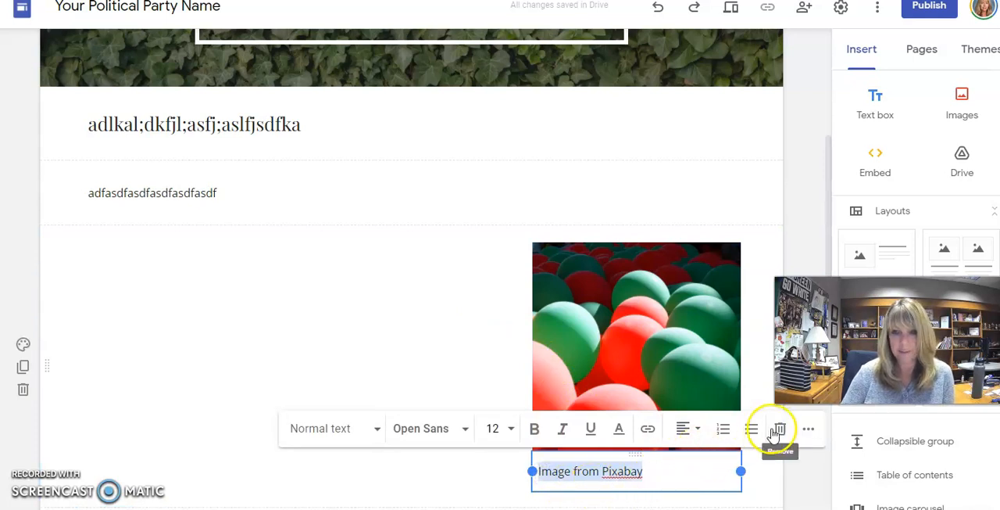
{"action": "left_click", "coordinate": [509, 432]}
{"action": "left_click", "coordinate": [495, 469]}
{"action": "left_click", "coordinate": [415, 330]}
{"action": "left_click", "coordinate": [456, 500]}
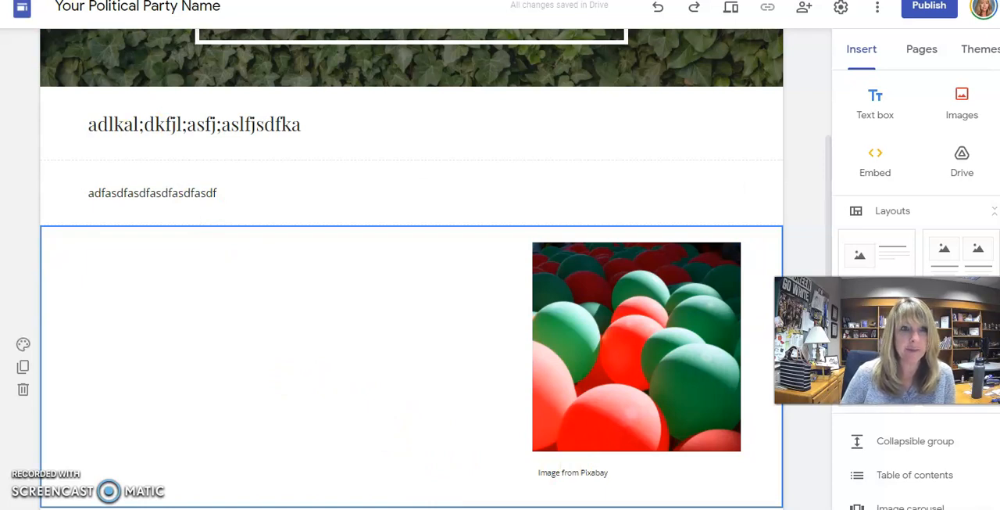
{"action": "scroll", "coordinate": [349, 388], "scroll_direction": "up", "scroll_amount": 3}
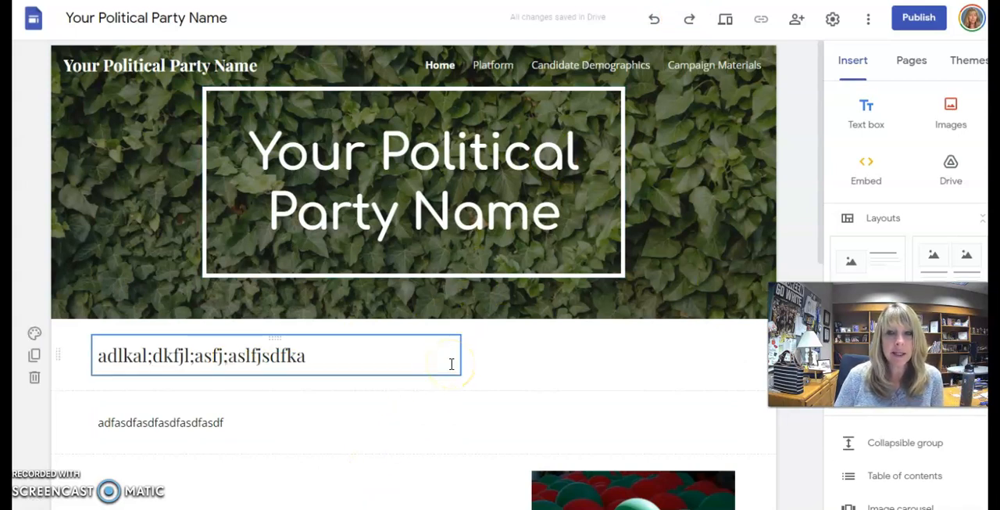
{"action": "left_click", "coordinate": [470, 364]}
{"action": "left_click", "coordinate": [540, 83]}
{"action": "left_click", "coordinate": [279, 433]}
{"action": "left_click", "coordinate": [537, 369]}
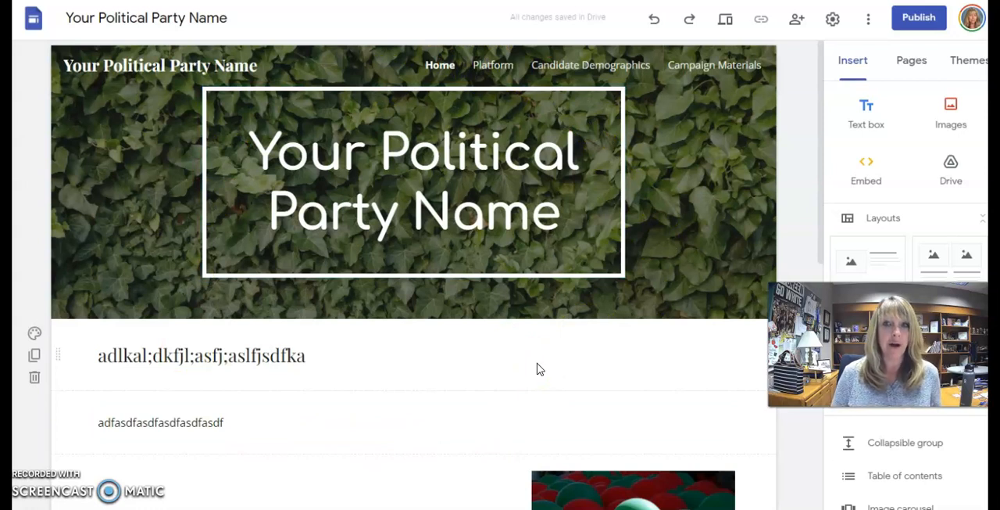
- Start publishing the site to the web and enter "green-party" as its web address
{"action": "left_click", "coordinate": [921, 18]}
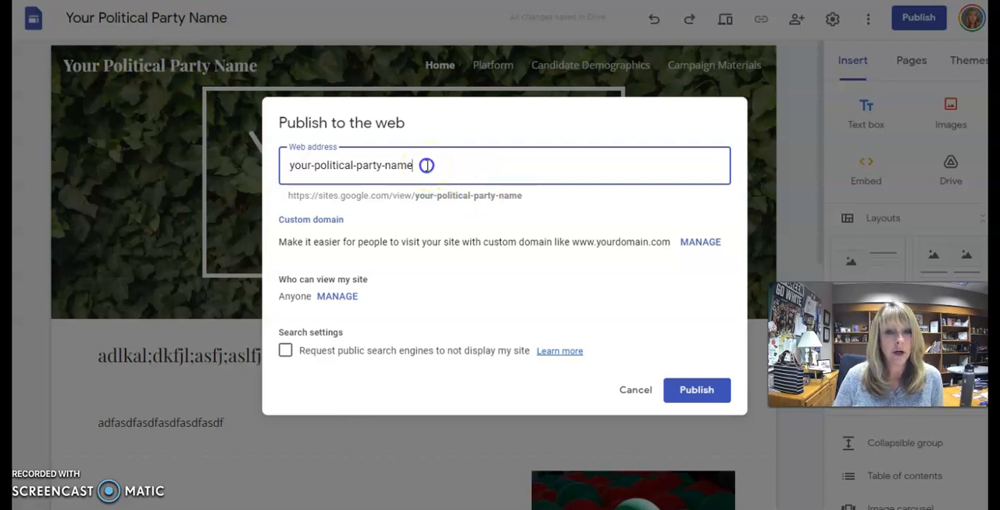
{"action": "left_click_drag", "start_coordinate": [427, 165], "coordinate": [258, 174]}
{"action": "type", "text": "g"}
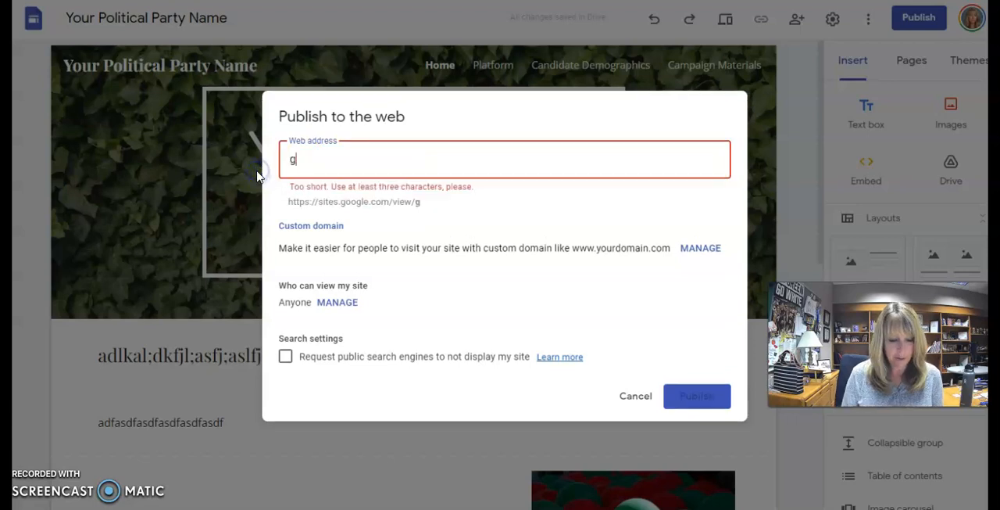
{"action": "type", "text": "reen-party"}
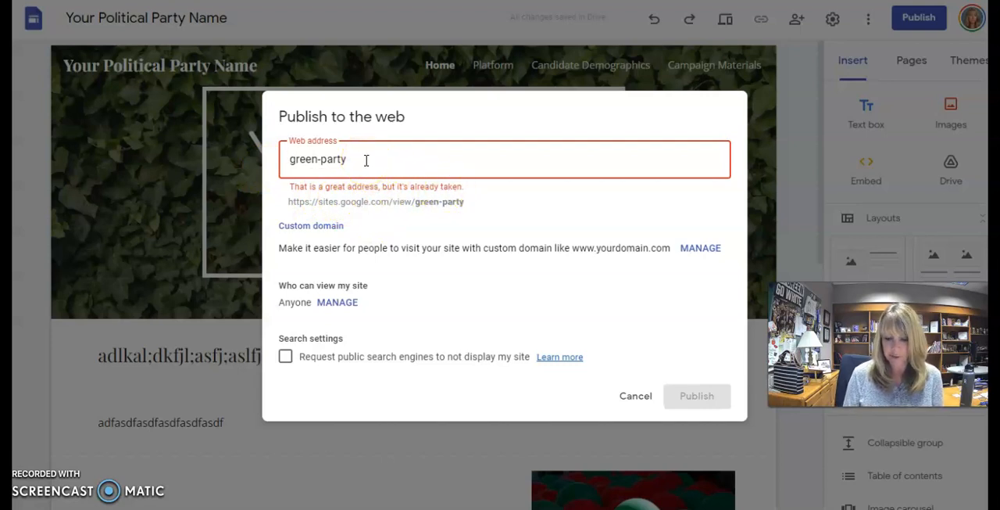
- Change the web address to "ahs-green-party" and publish the site
{"action": "type", "text": "ahs"}
{"action": "key", "text": "BackSpace"}
{"action": "key", "text": "BackSpace"}
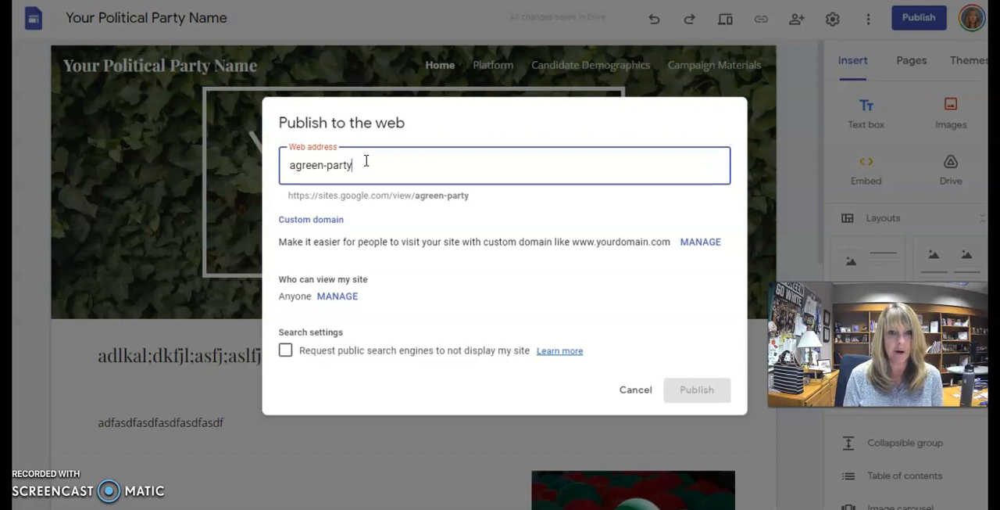
{"action": "key", "text": "Home"}
{"action": "key", "text": "Right"}
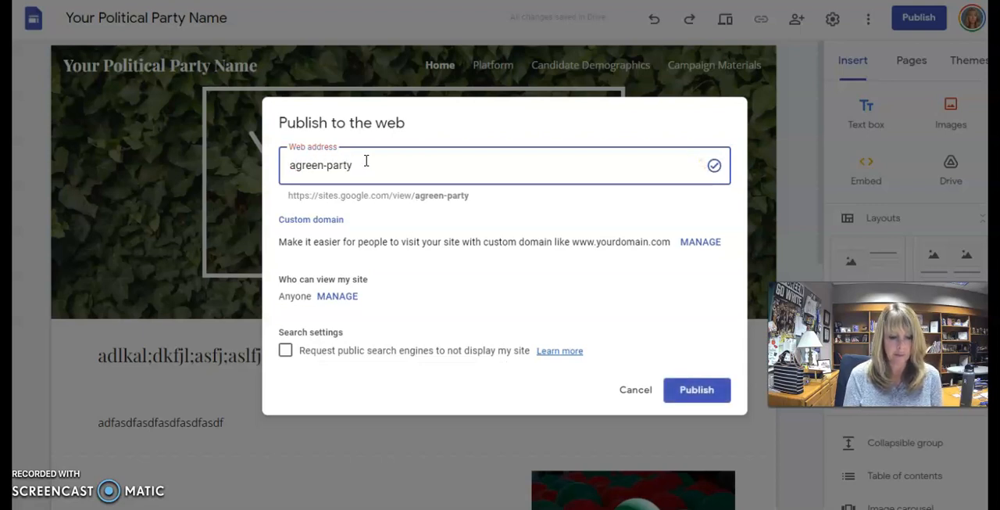
{"action": "type", "text": "hs-"}
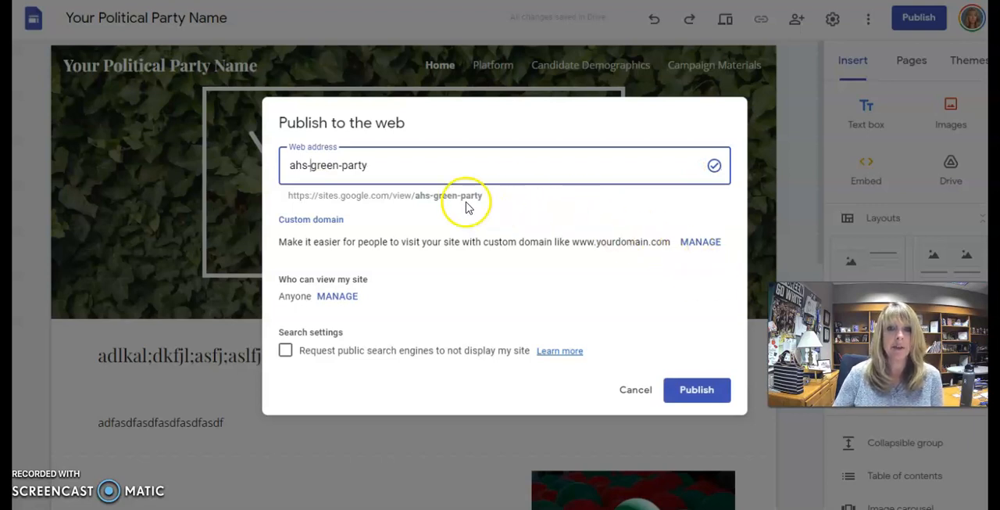
{"action": "left_click", "coordinate": [686, 402]}
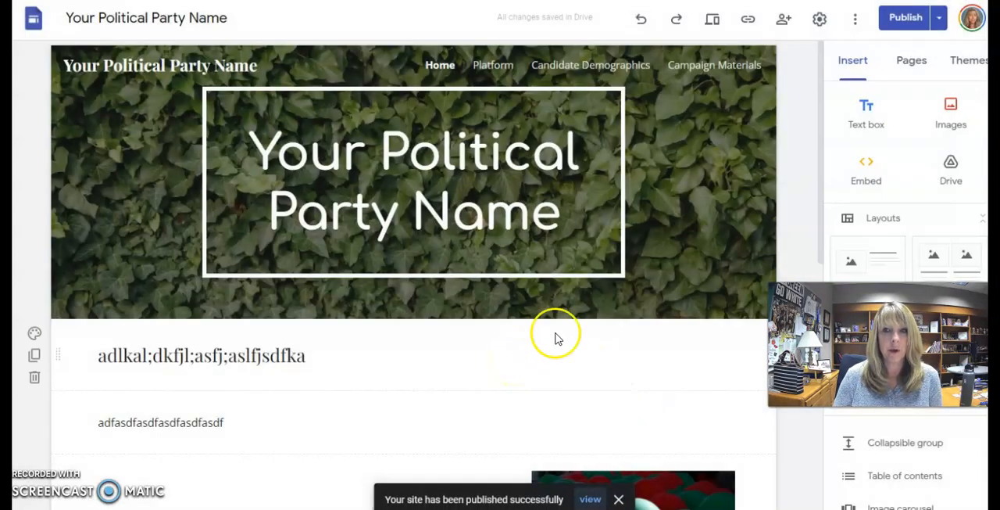
- Preview the Home page in the large-screen view, checking its header, text and image, and return to editing
{"action": "left_click", "coordinate": [717, 22]}
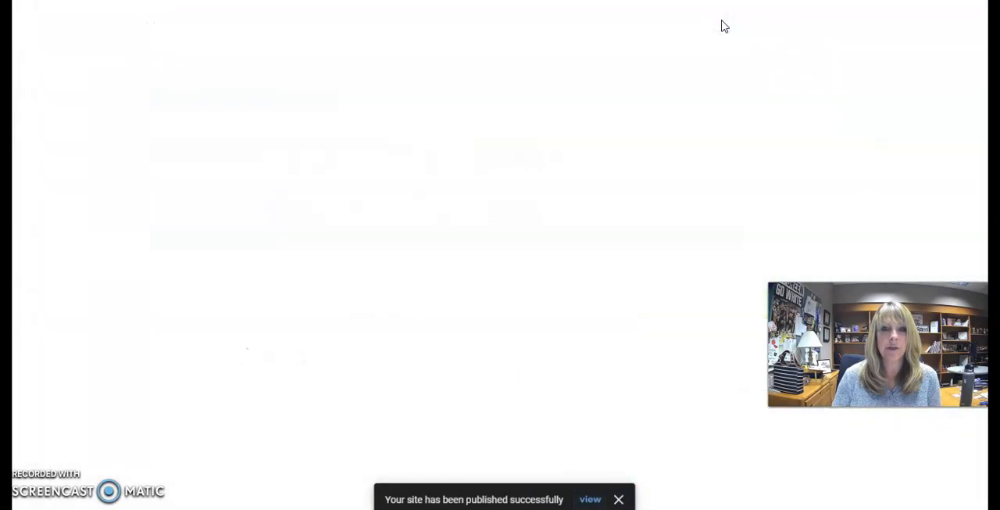
{"action": "scroll", "coordinate": [598, 293], "scroll_direction": "down", "scroll_amount": 1}
{"action": "scroll", "coordinate": [602, 289], "scroll_direction": "down", "scroll_amount": 1}
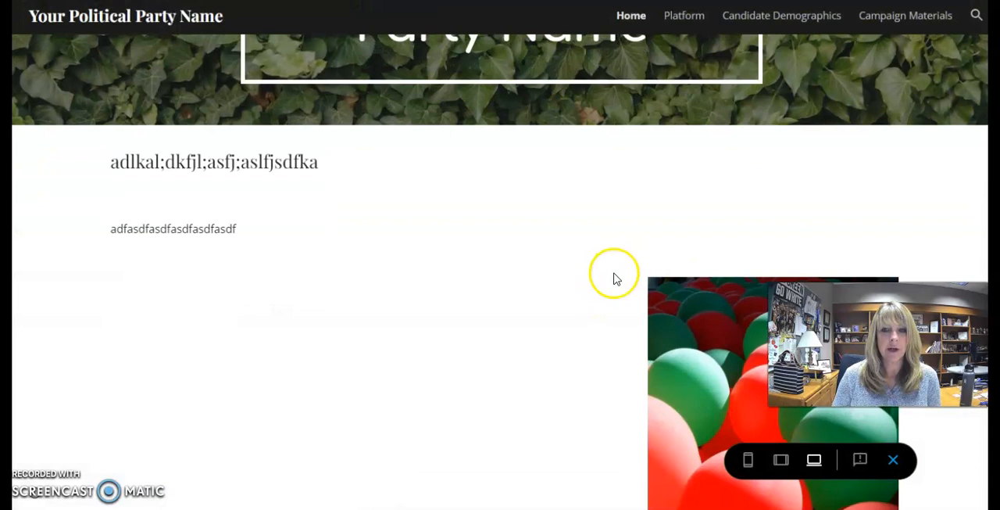
{"action": "scroll", "coordinate": [614, 274], "scroll_direction": "up", "scroll_amount": 2}
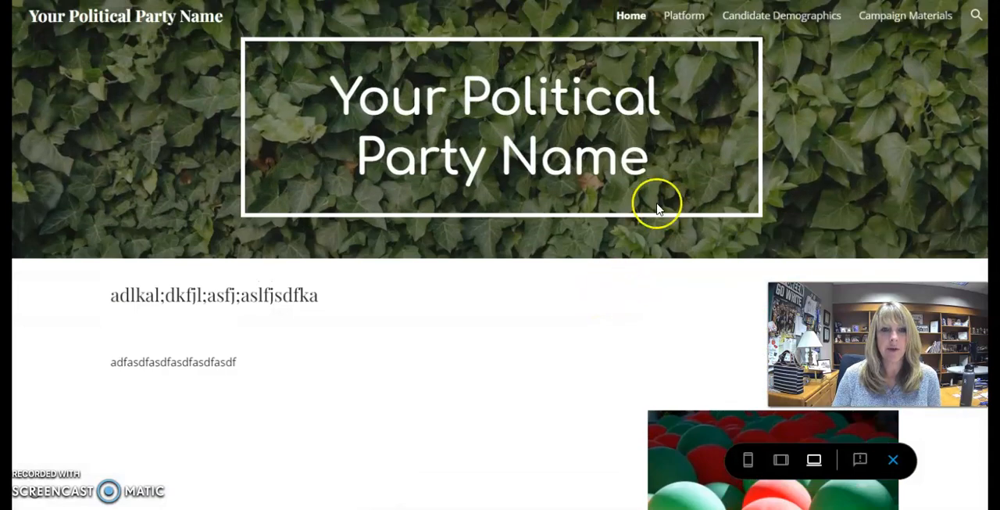
{"action": "left_click", "coordinate": [637, 20]}
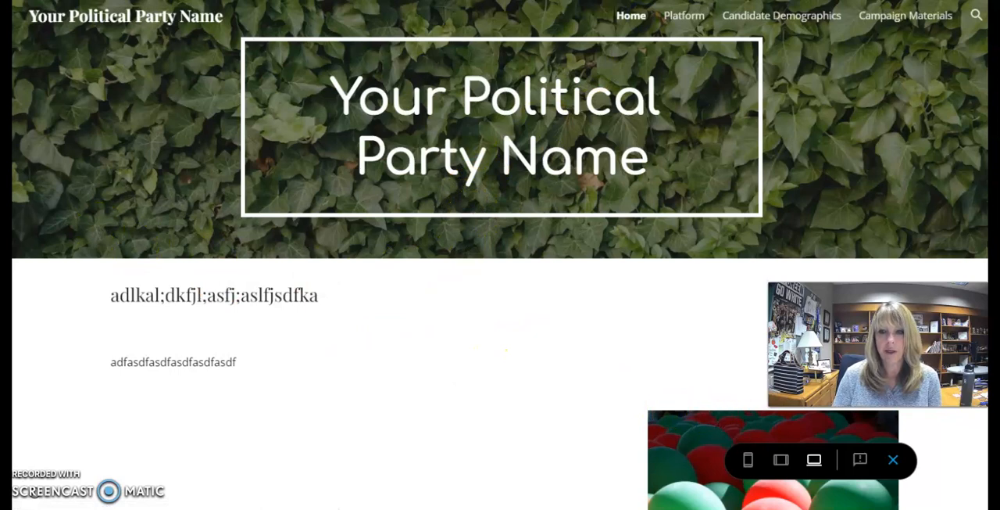
{"action": "left_click", "coordinate": [893, 459]}
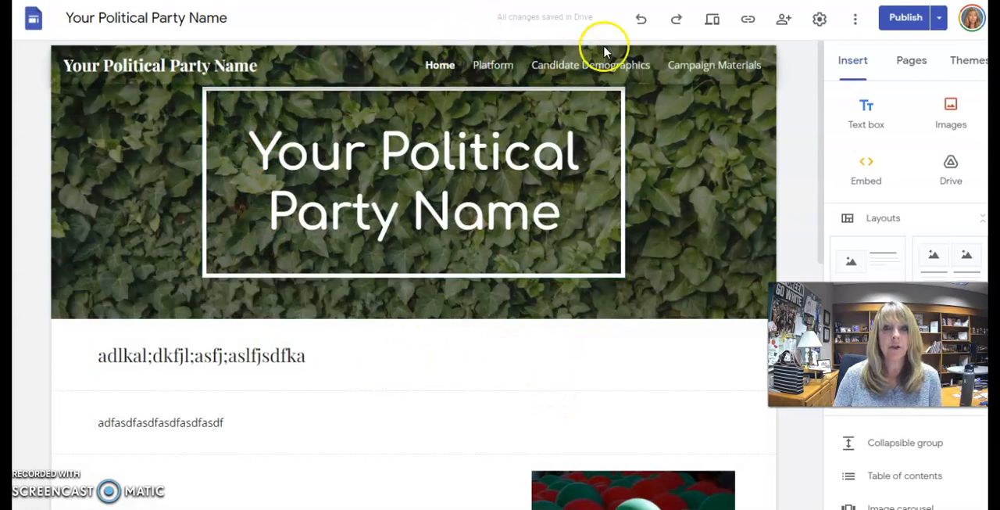
- Copy the link to the published site
{"action": "left_click", "coordinate": [748, 23]}
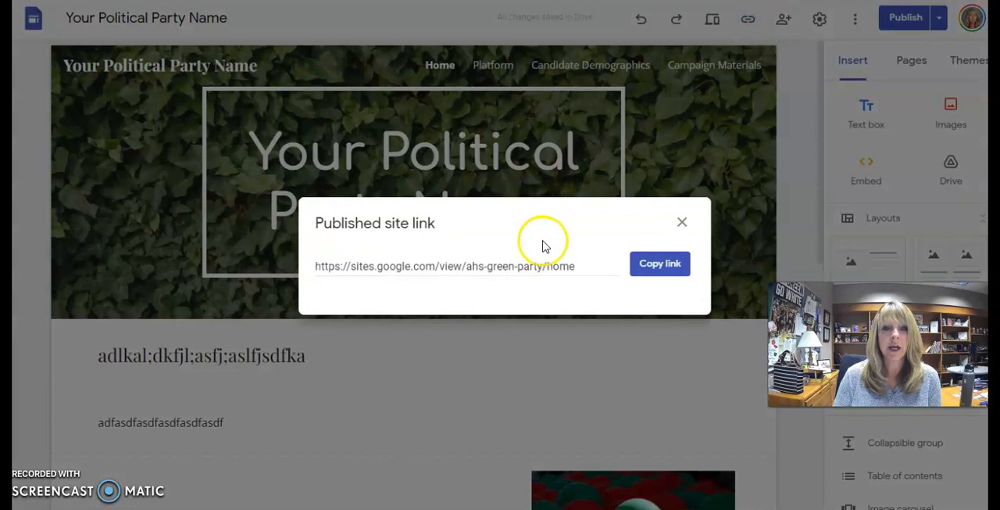
{"action": "left_click", "coordinate": [645, 266]}
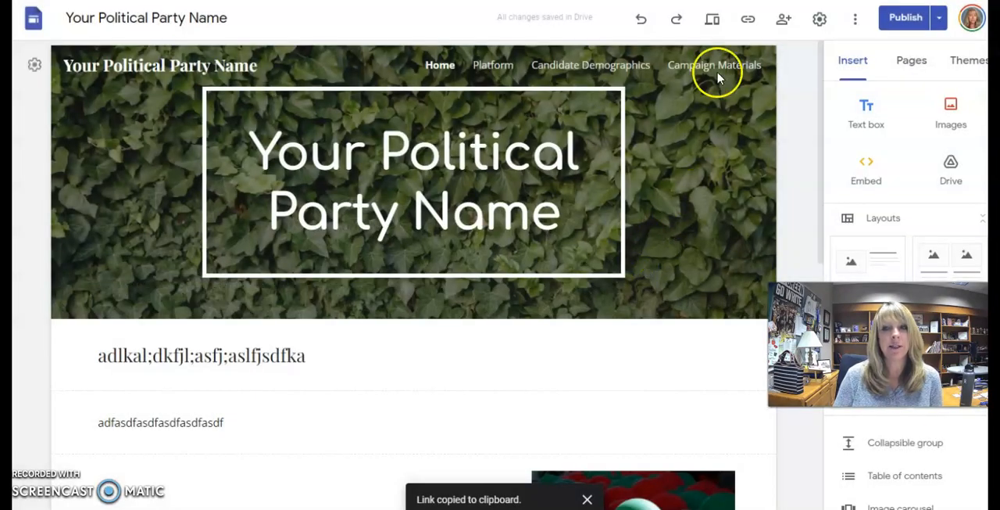